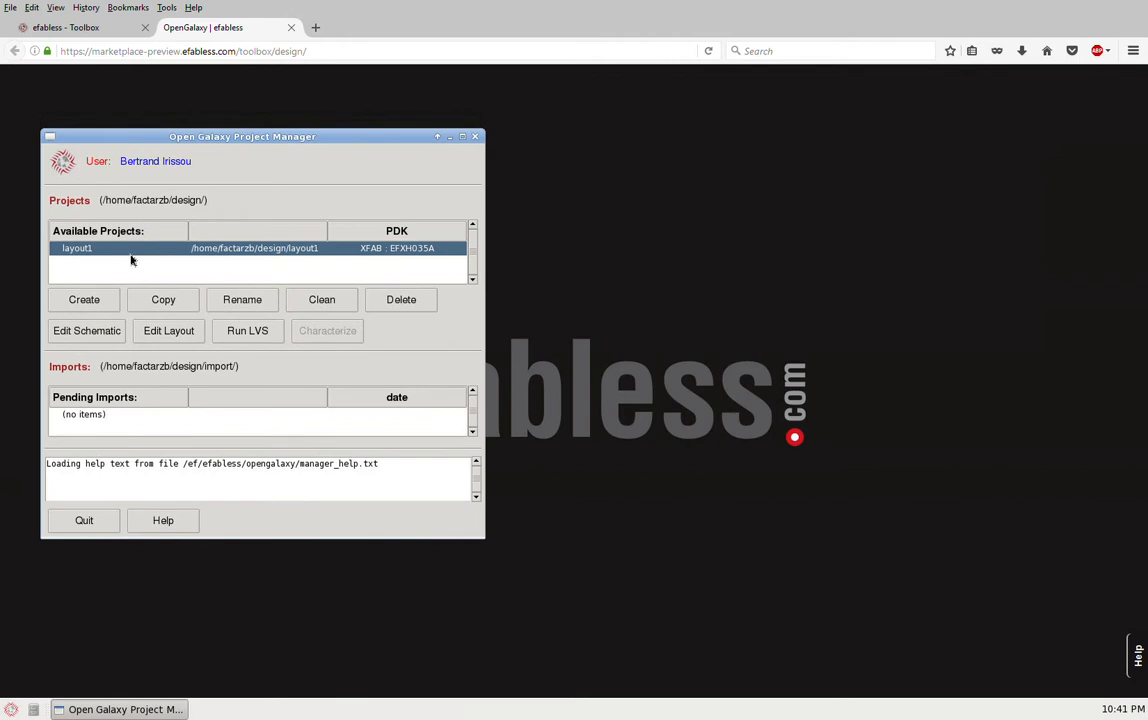
Step: Open the layout1 project in the layout editor, maximise its window and fit the whole layout in view
{"action": "left_click", "coordinate": [165, 336]}
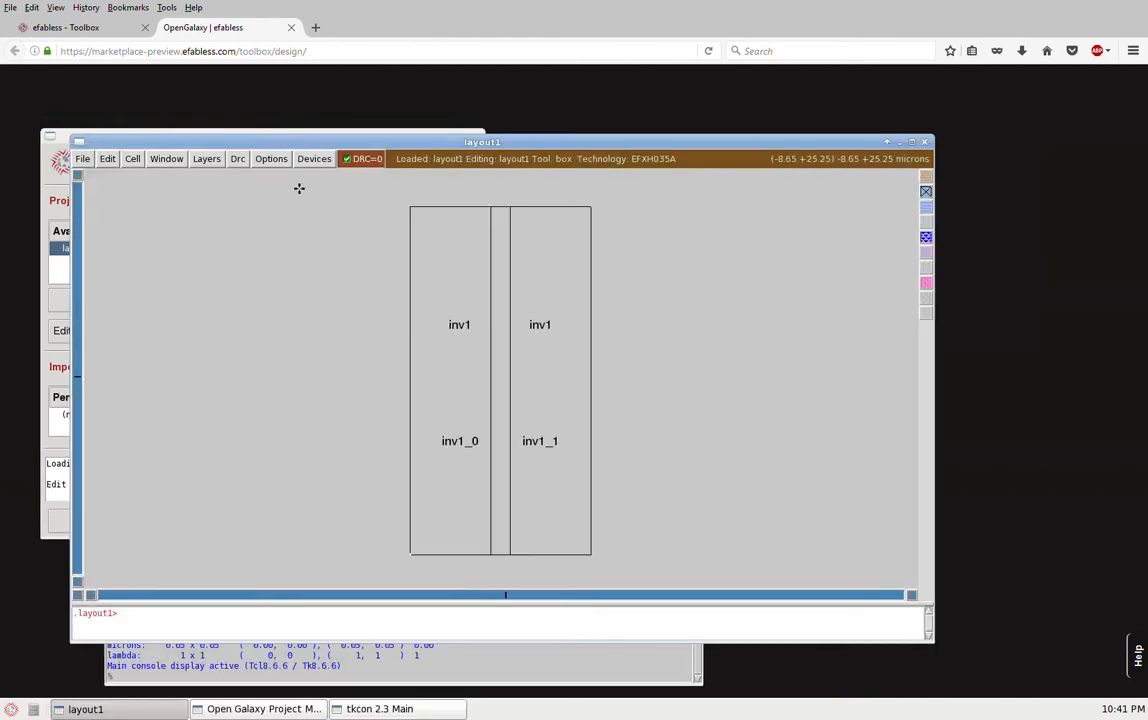
{"action": "left_click_drag", "start_coordinate": [320, 140], "coordinate": [345, 102]}
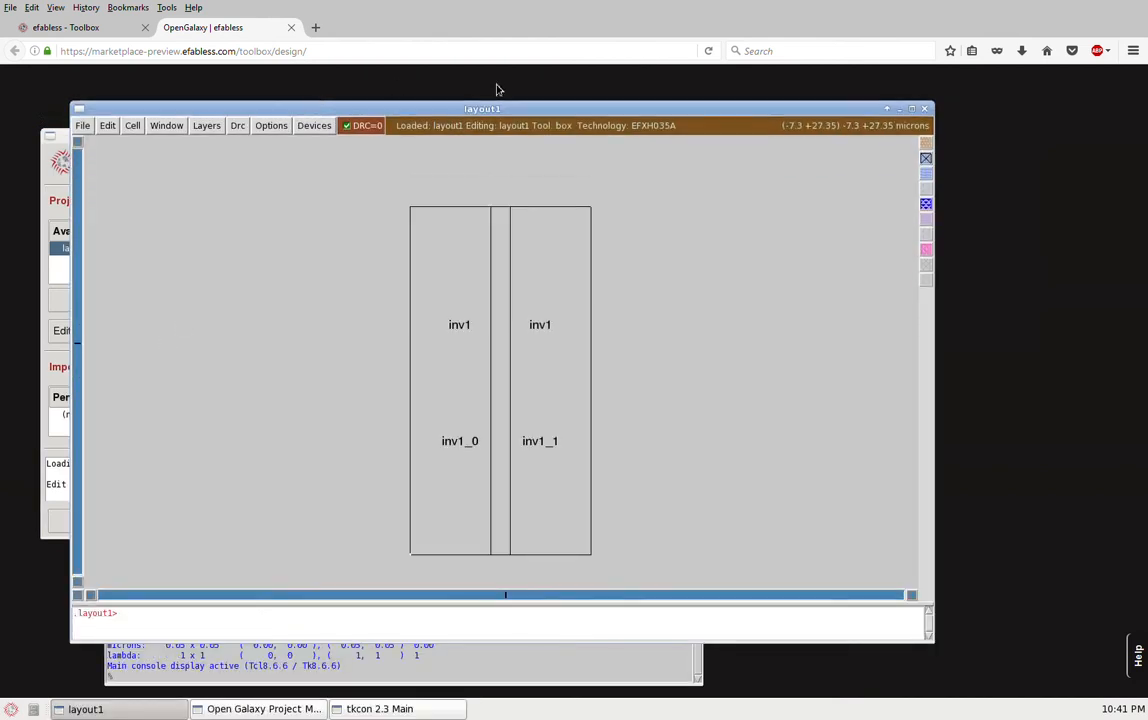
{"action": "left_click", "coordinate": [911, 109]}
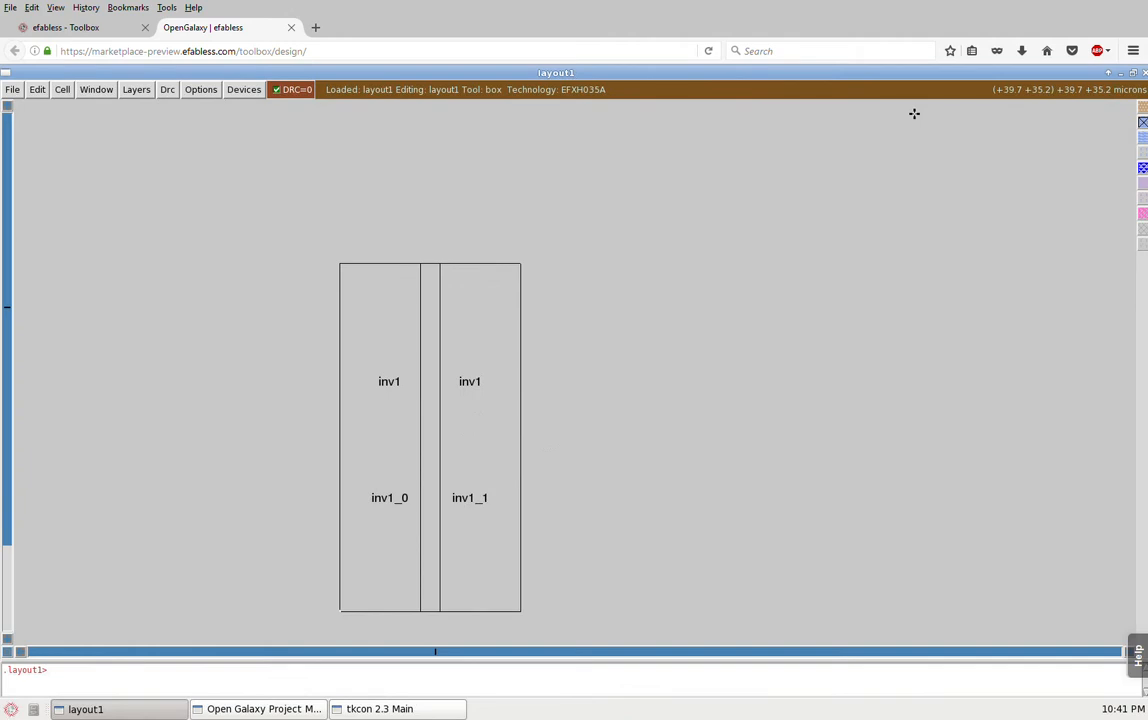
{"action": "key", "text": "v"}
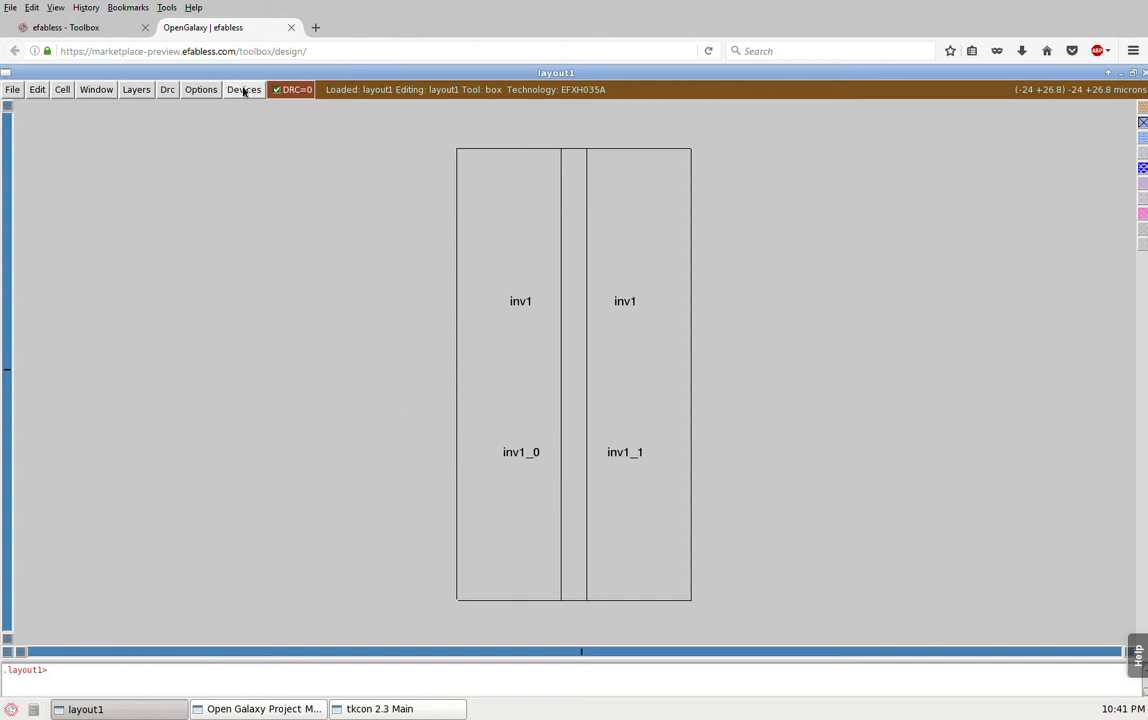
{"action": "left_click", "coordinate": [11, 91]}
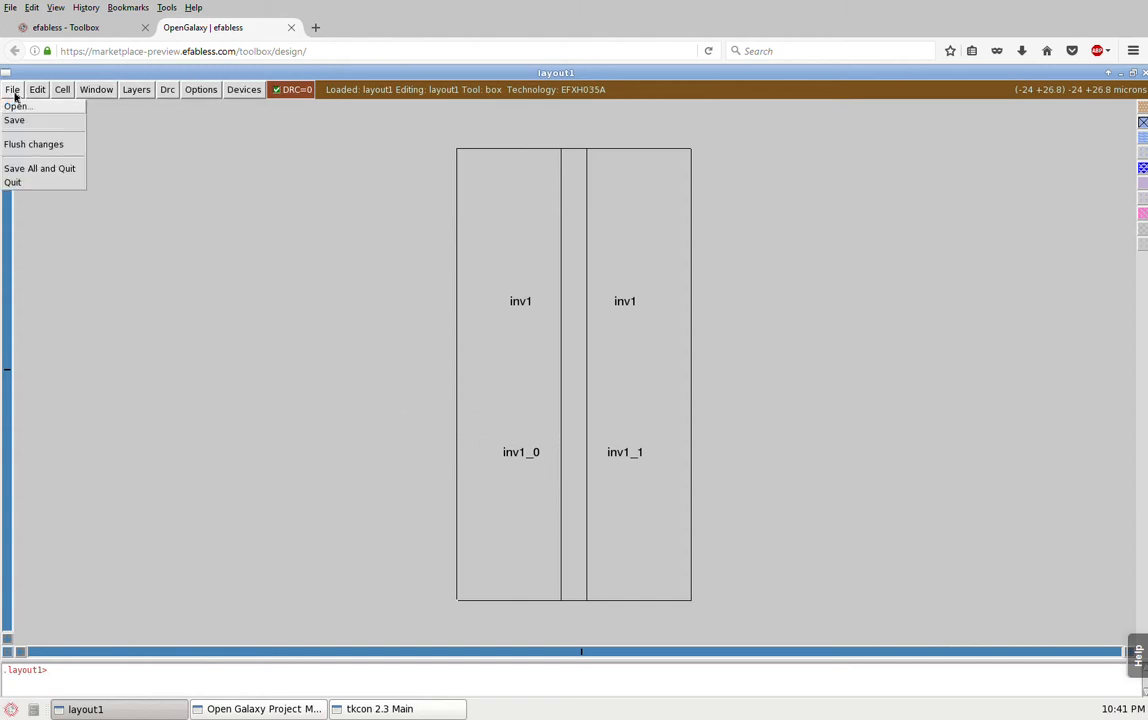
{"action": "left_click", "coordinate": [38, 92]}
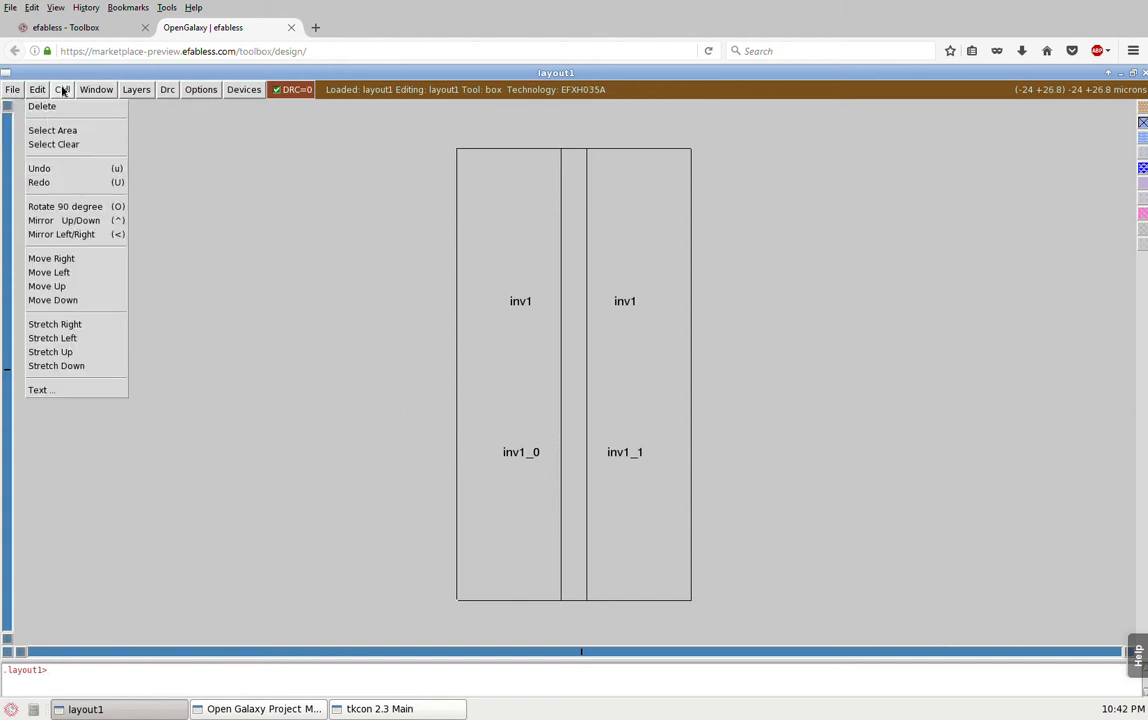
{"action": "left_click", "coordinate": [63, 91]}
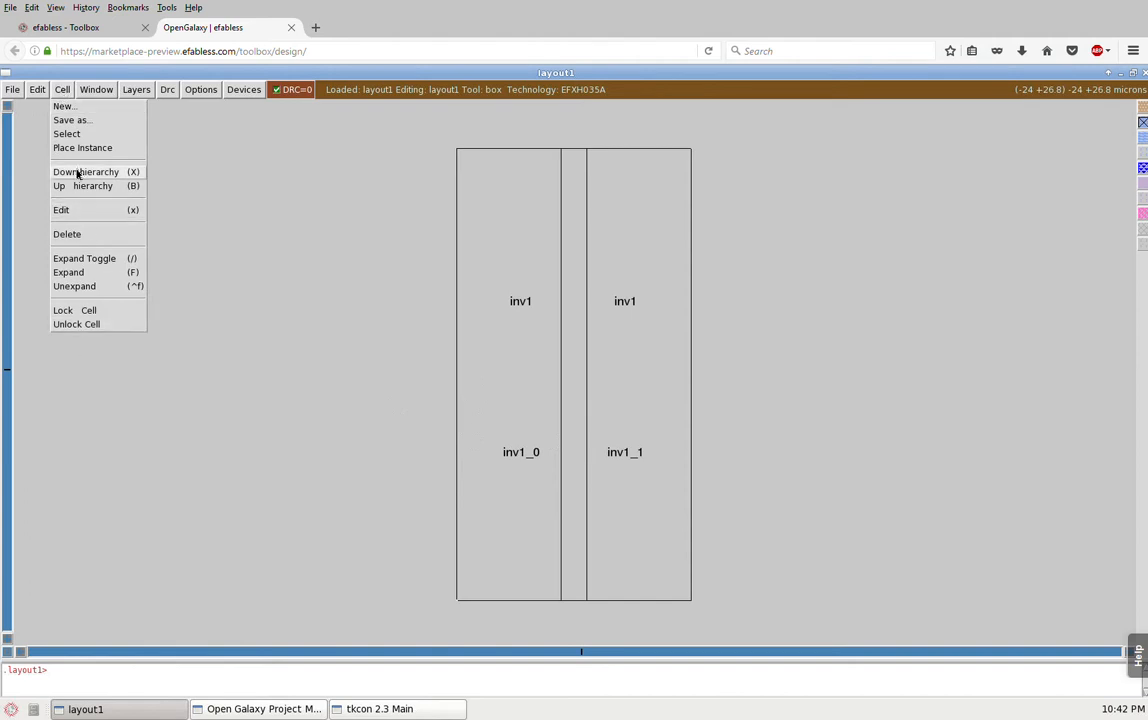
{"action": "left_click", "coordinate": [96, 90]}
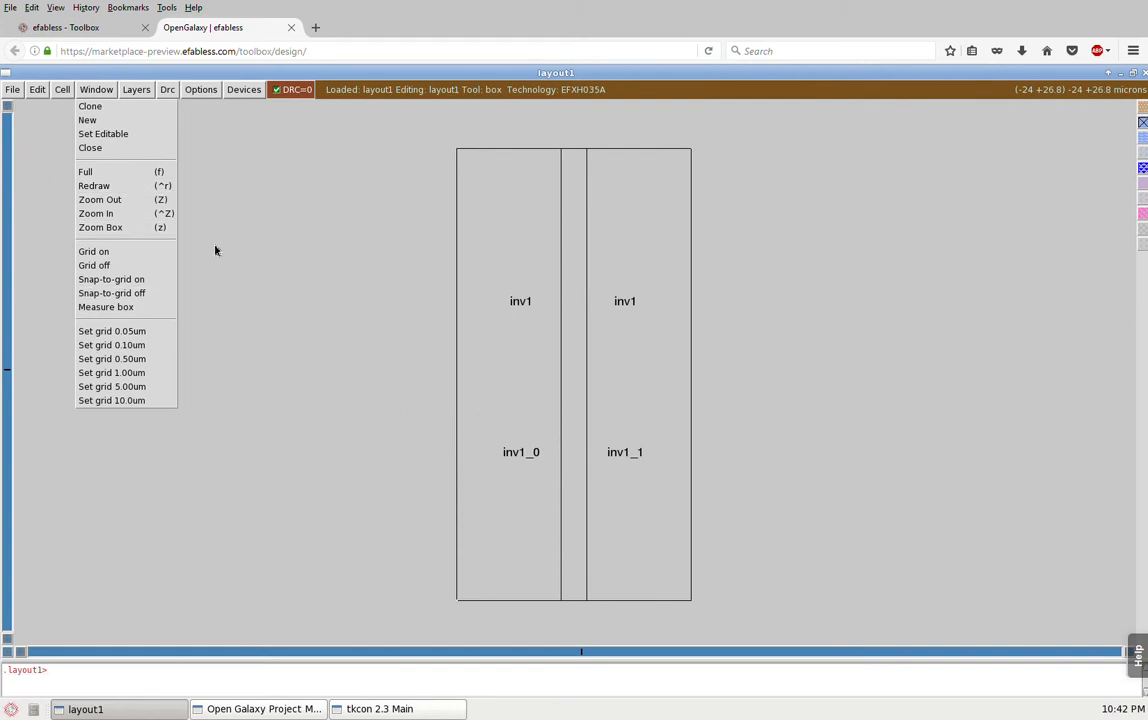
{"action": "left_click", "coordinate": [127, 81]}
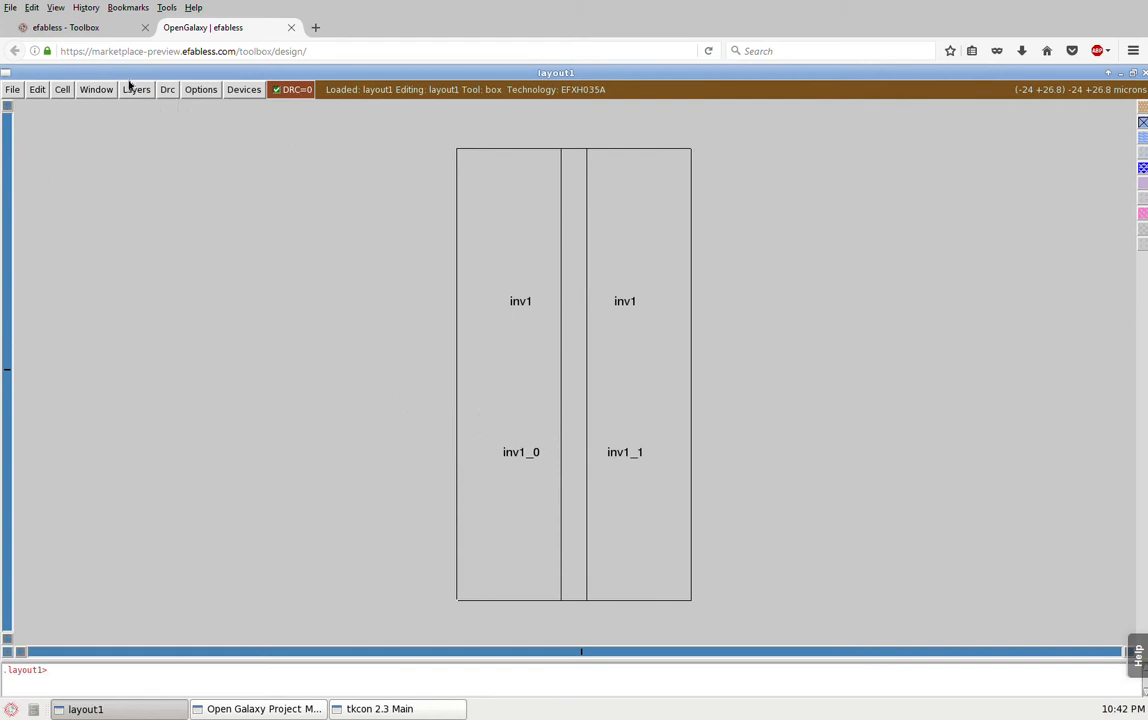
{"action": "left_click", "coordinate": [132, 87]}
{"action": "left_click", "coordinate": [173, 91]}
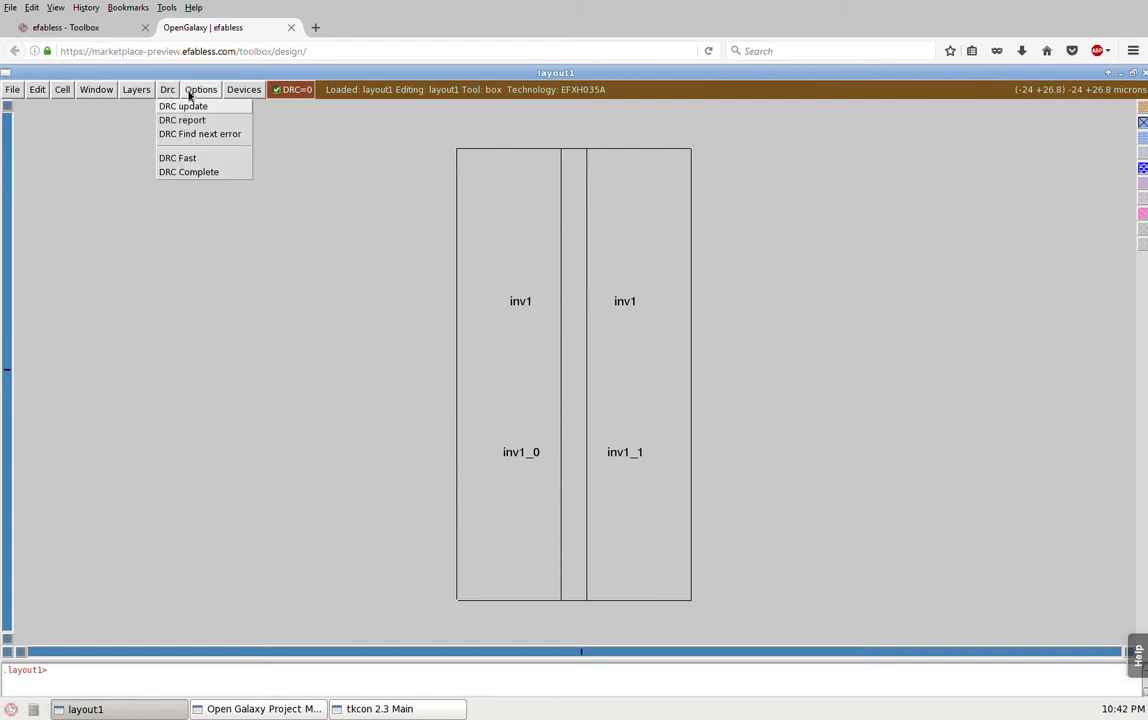
{"action": "left_click", "coordinate": [198, 93]}
{"action": "left_click", "coordinate": [238, 93]}
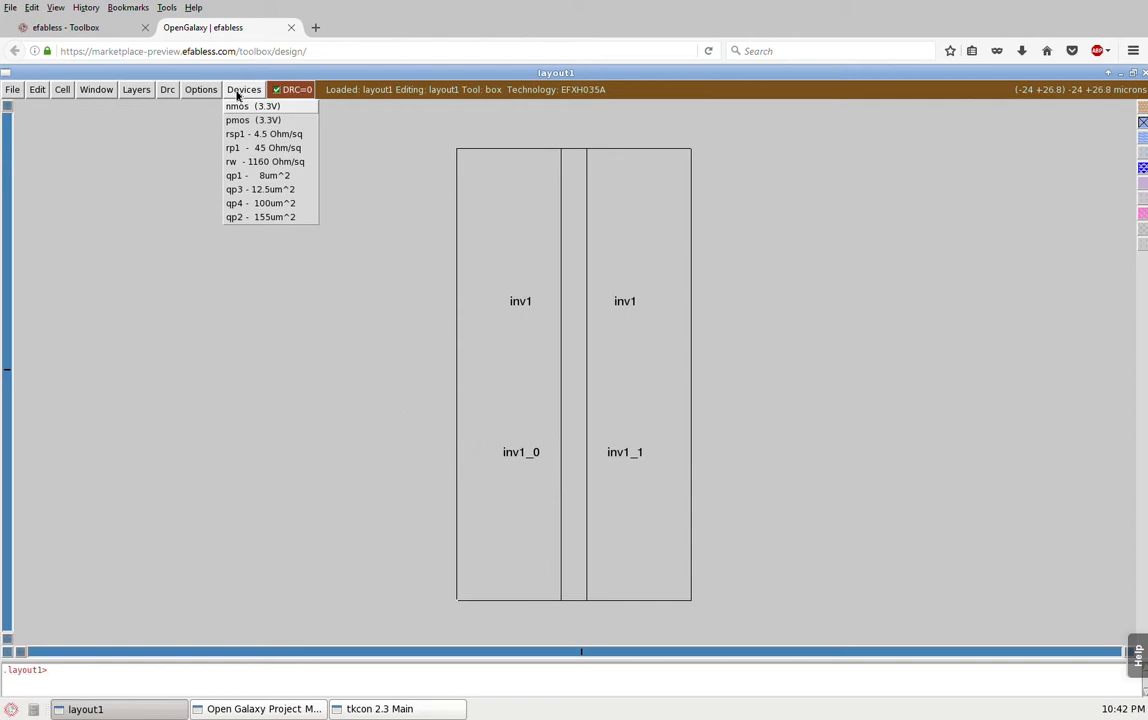
{"action": "left_click", "coordinate": [355, 157]}
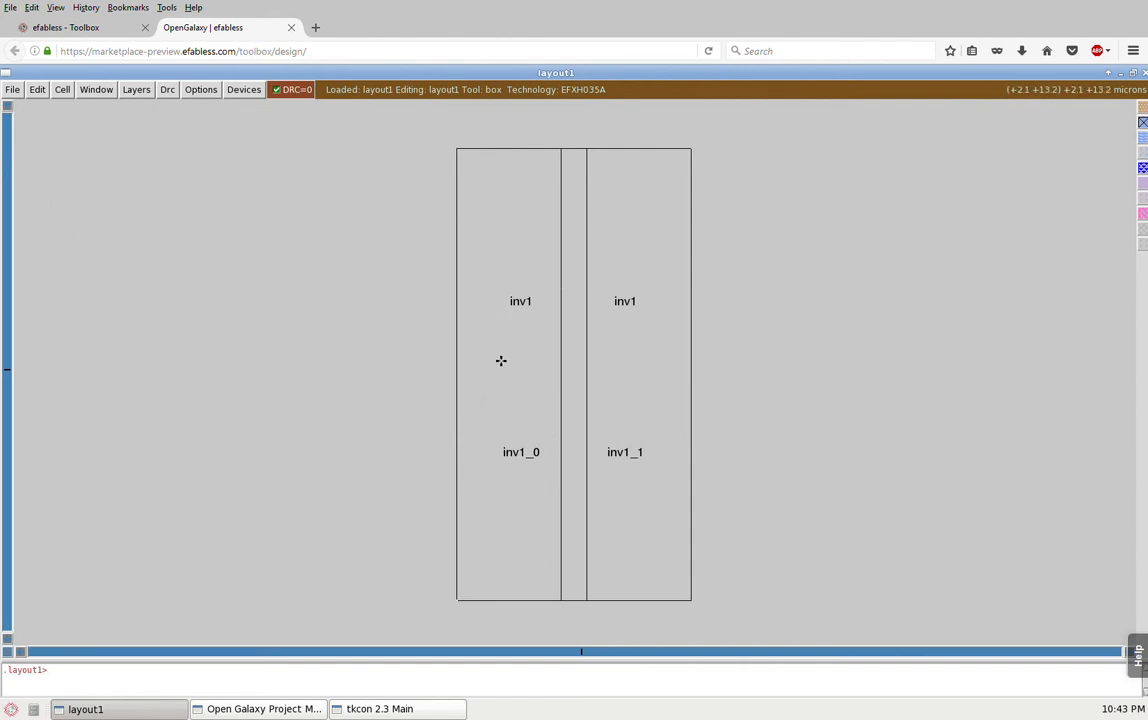
Step: Set the layout grid to 1.00 um
{"action": "left_click", "coordinate": [97, 91]}
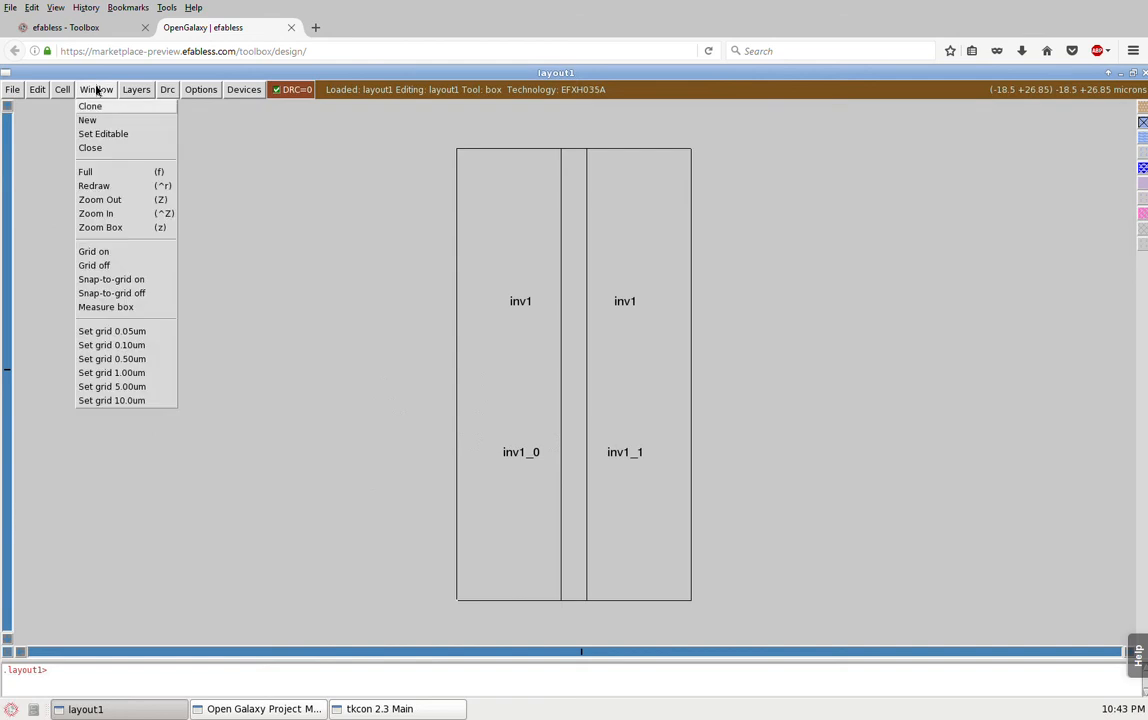
{"action": "left_click", "coordinate": [116, 376]}
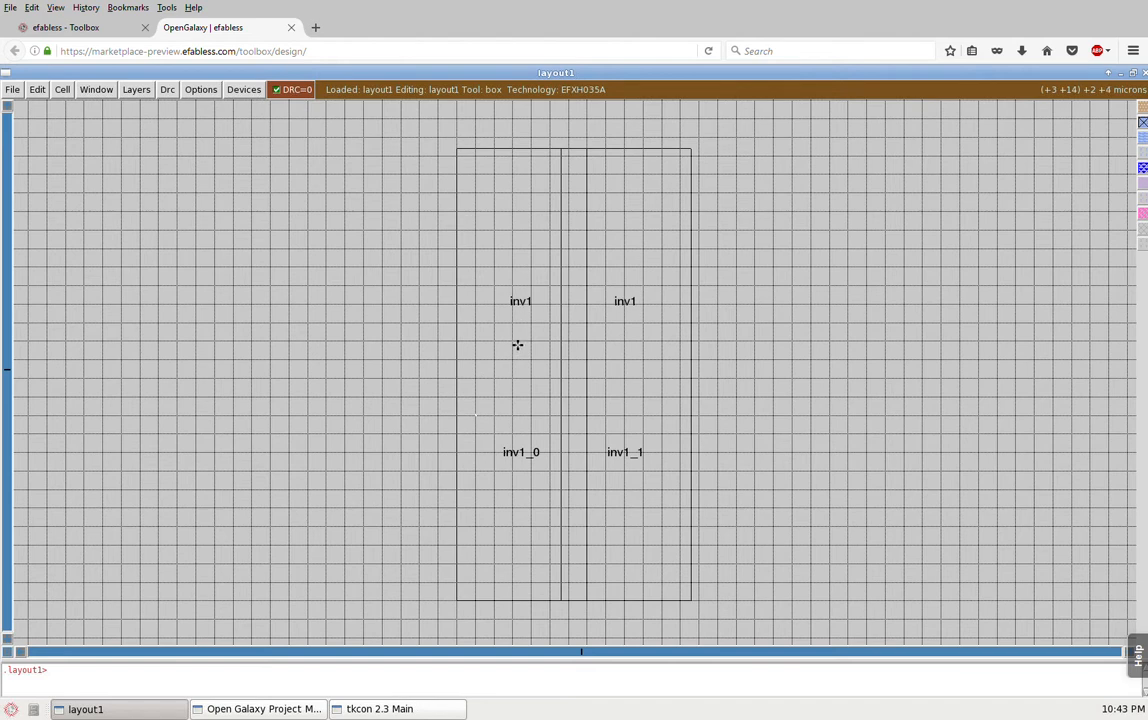
Step: Select the inv1_0 instance and expand it to reveal its metal and transistor subcells
{"action": "key", "text": "s"}
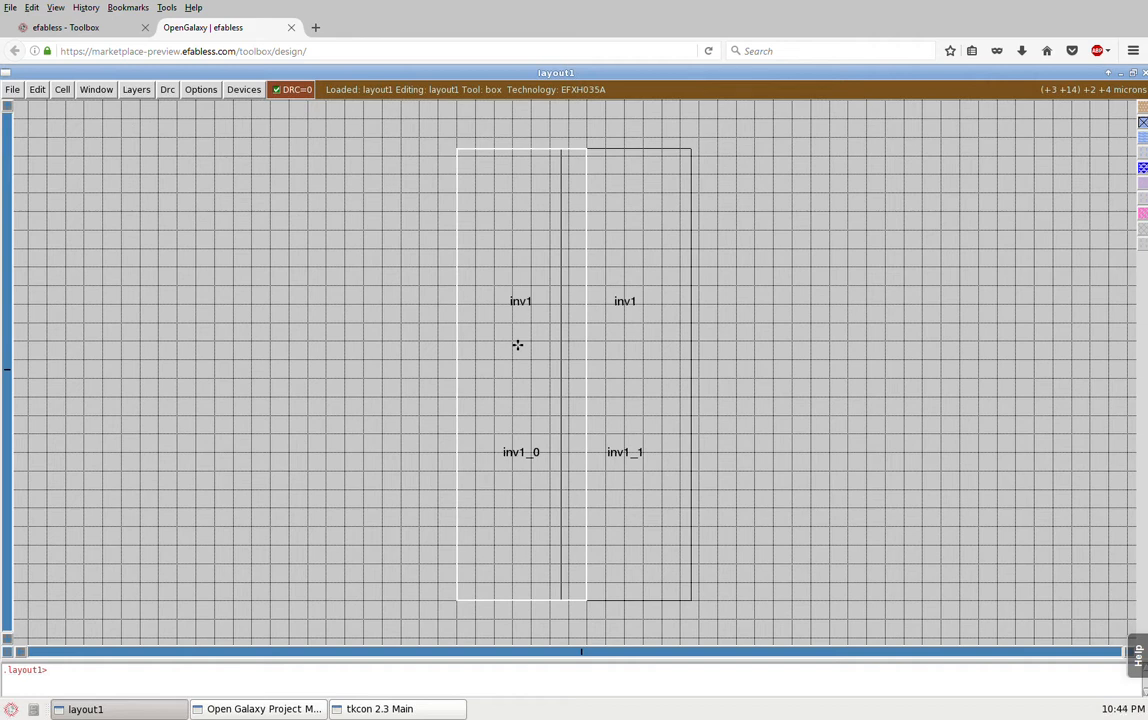
{"action": "key", "text": "x"}
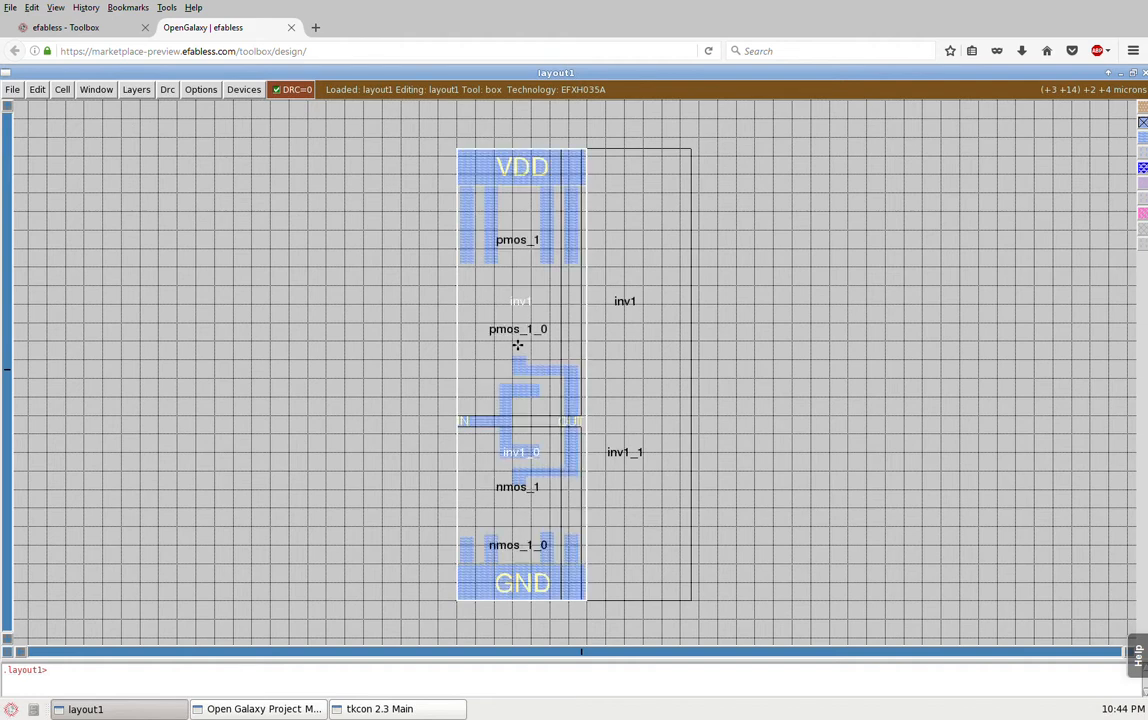
{"action": "key", "text": "shift+x"}
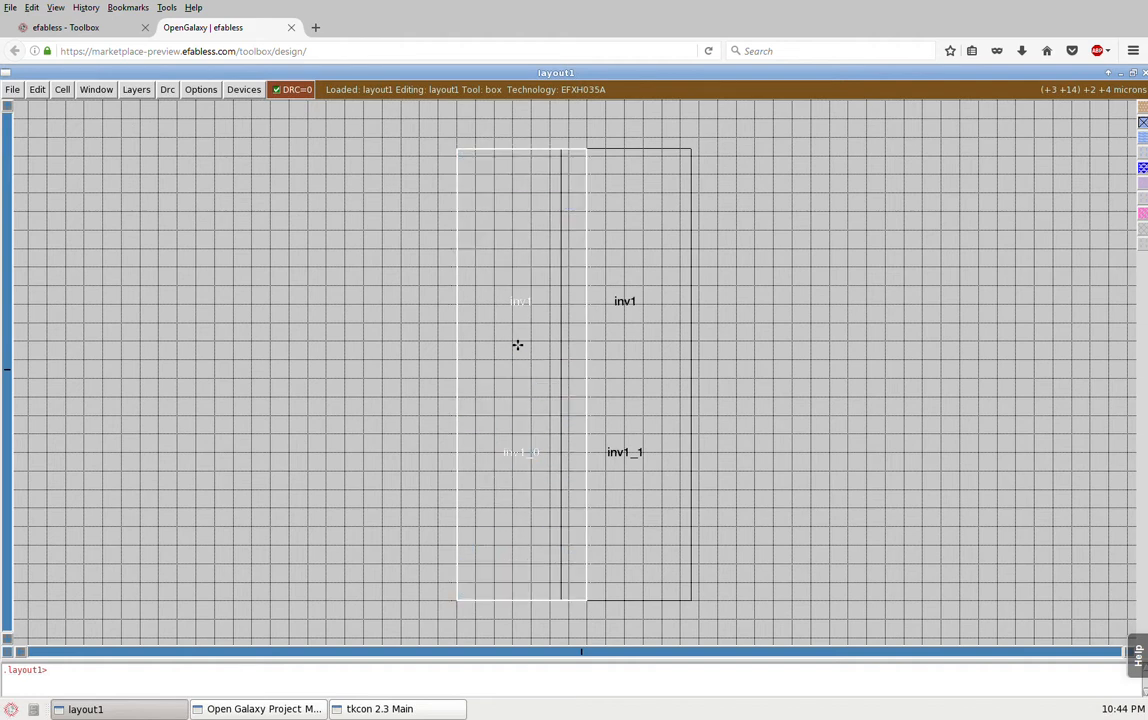
{"action": "key", "text": "x"}
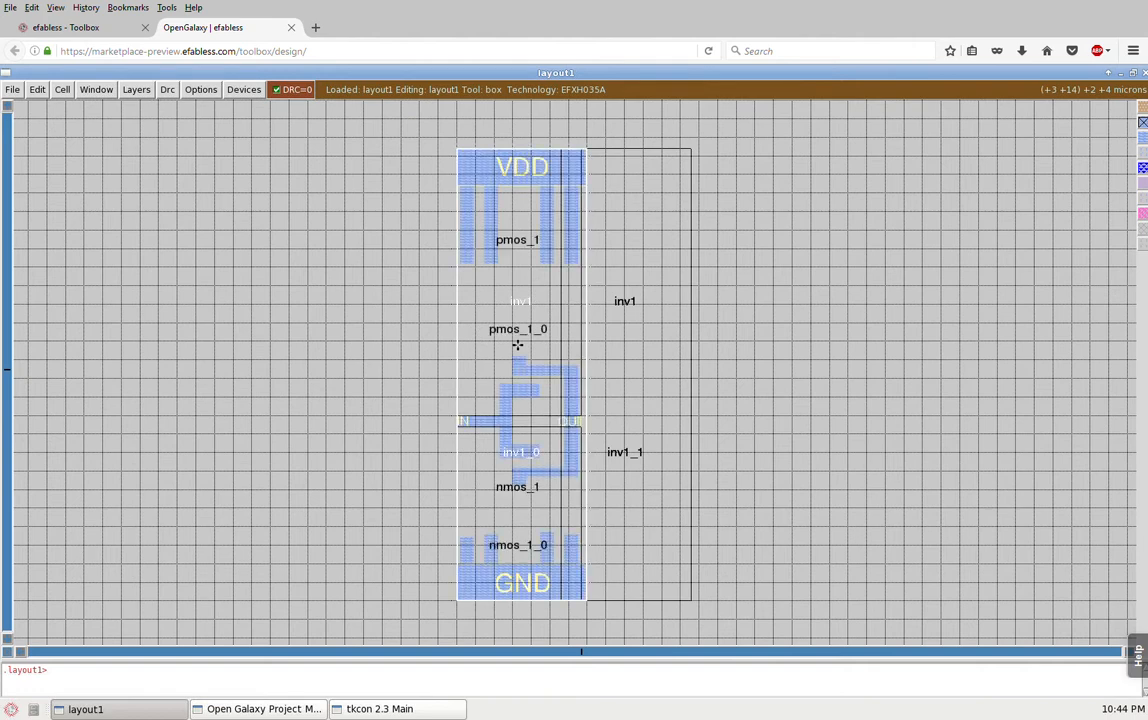
{"action": "left_click", "coordinate": [62, 89]}
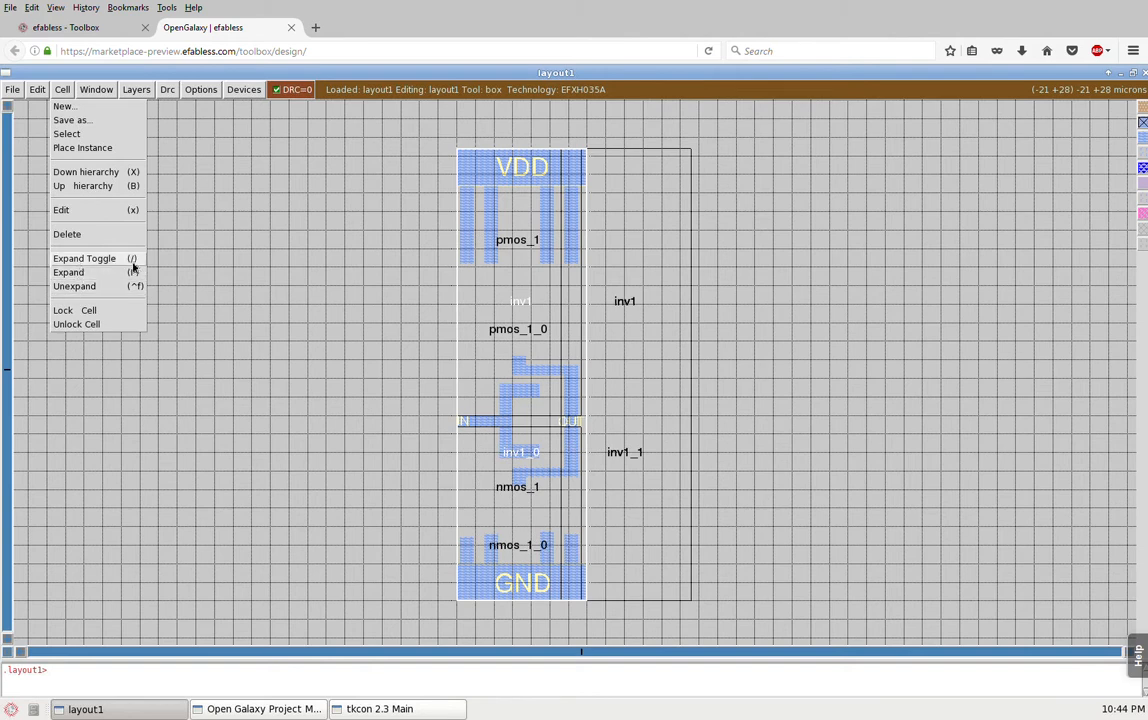
{"action": "left_click", "coordinate": [360, 293]}
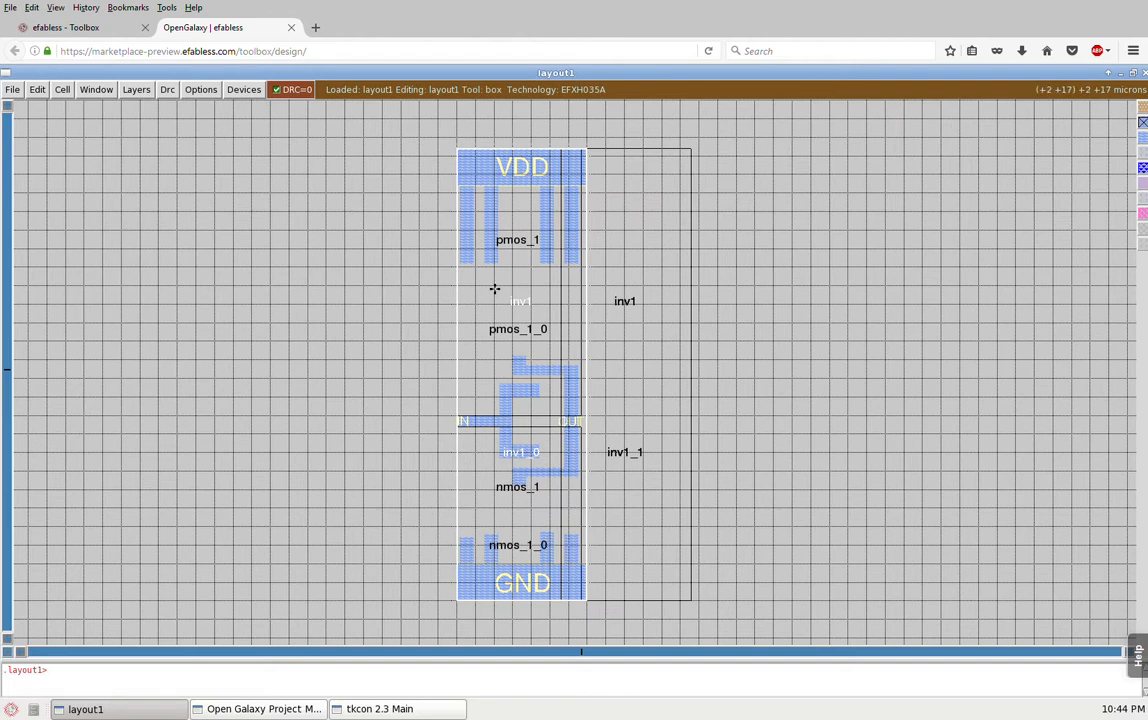
Step: Select and expand the pmos_1_0 and nmos_1_0 subcells inside inv1_0 to reveal their device geometry
{"action": "key", "text": "i"}
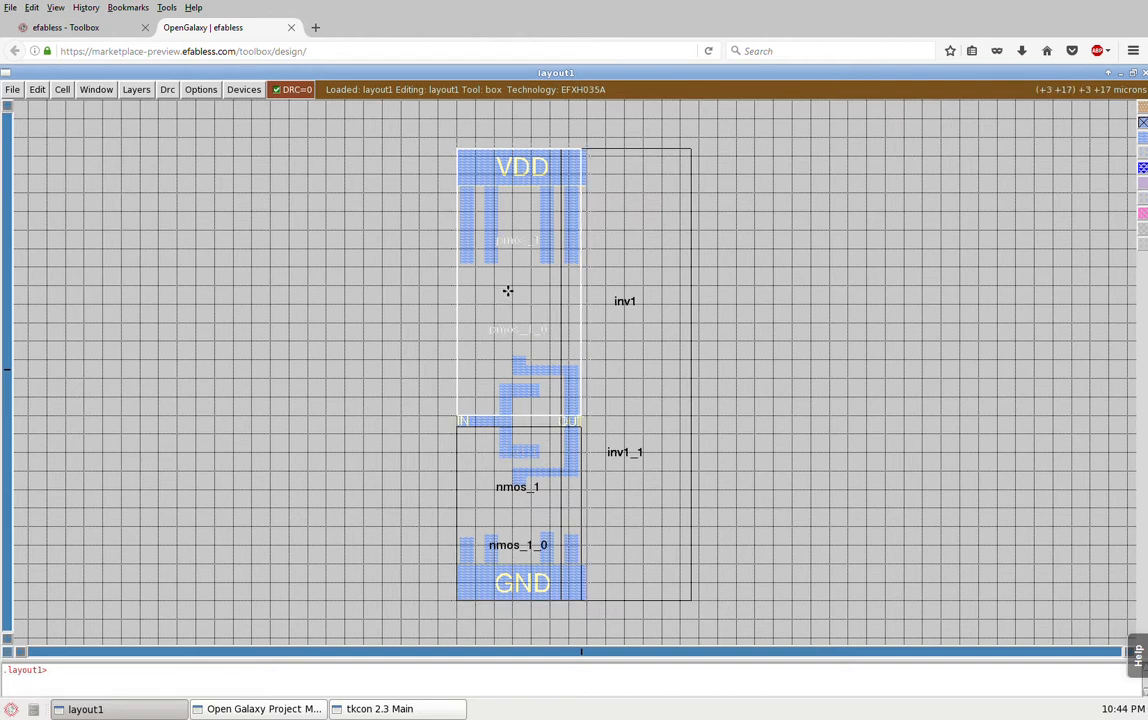
{"action": "key", "text": "x"}
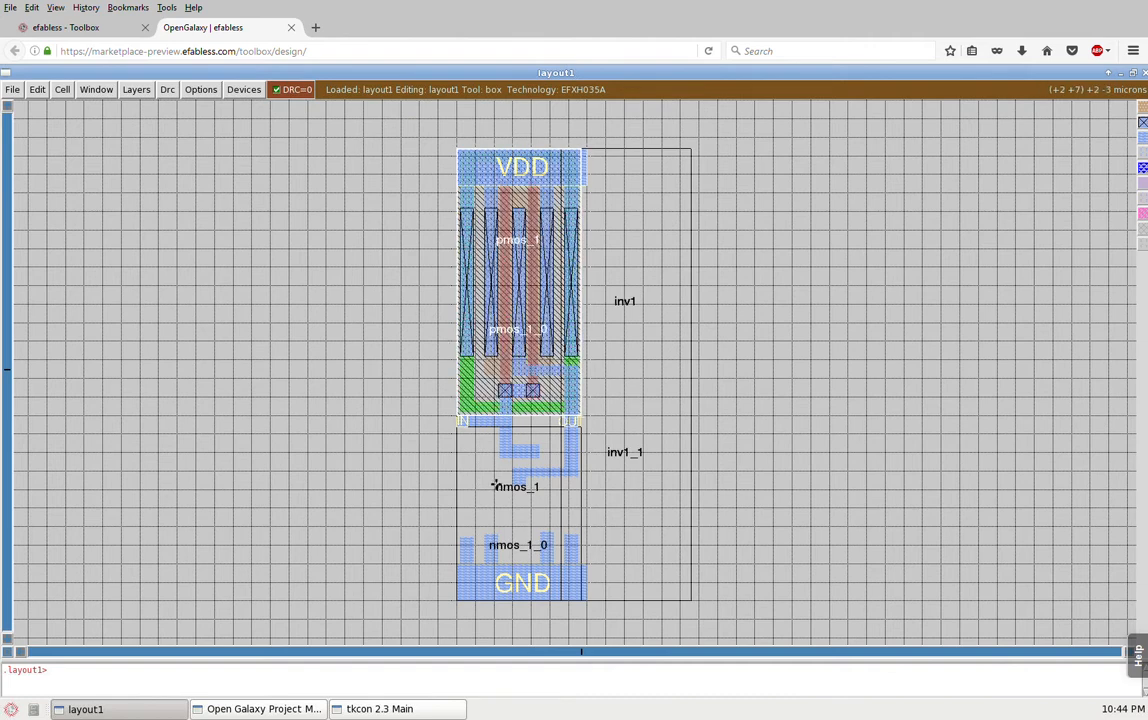
{"action": "key", "text": "i"}
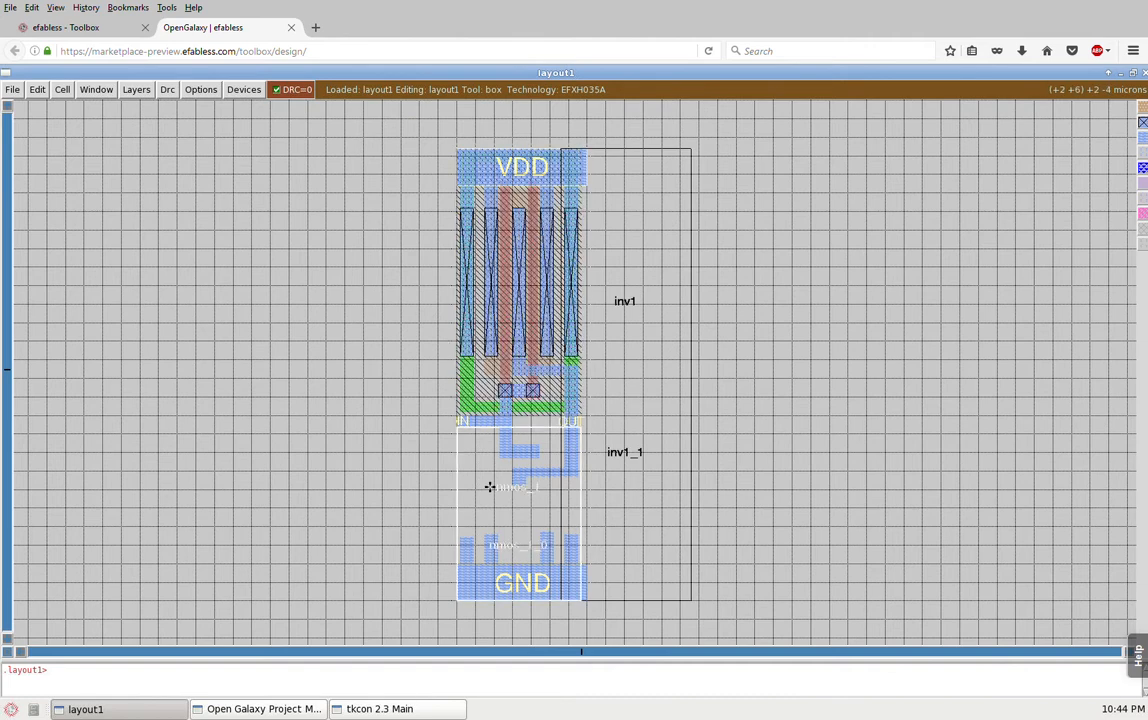
{"action": "key", "text": "x"}
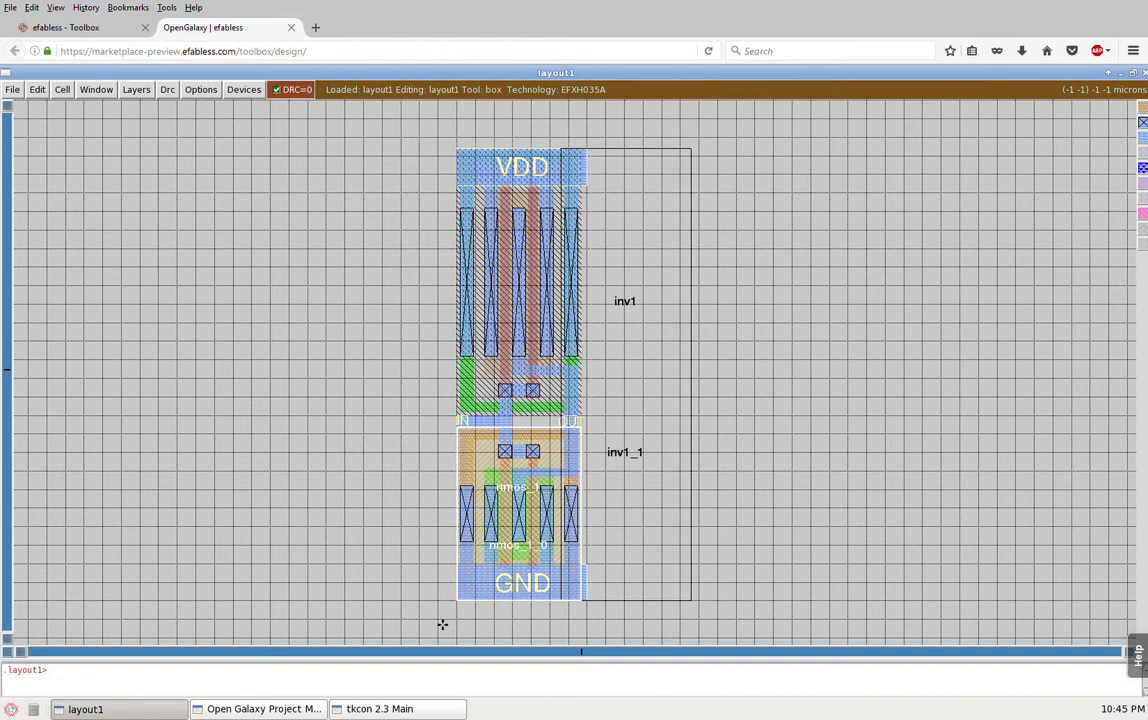
Step: Zoom to a box about 8 by 11 microns in the empty area beside inv1_0 and place a 5 by 6 micron box there
{"action": "left_click", "coordinate": [218, 476]}
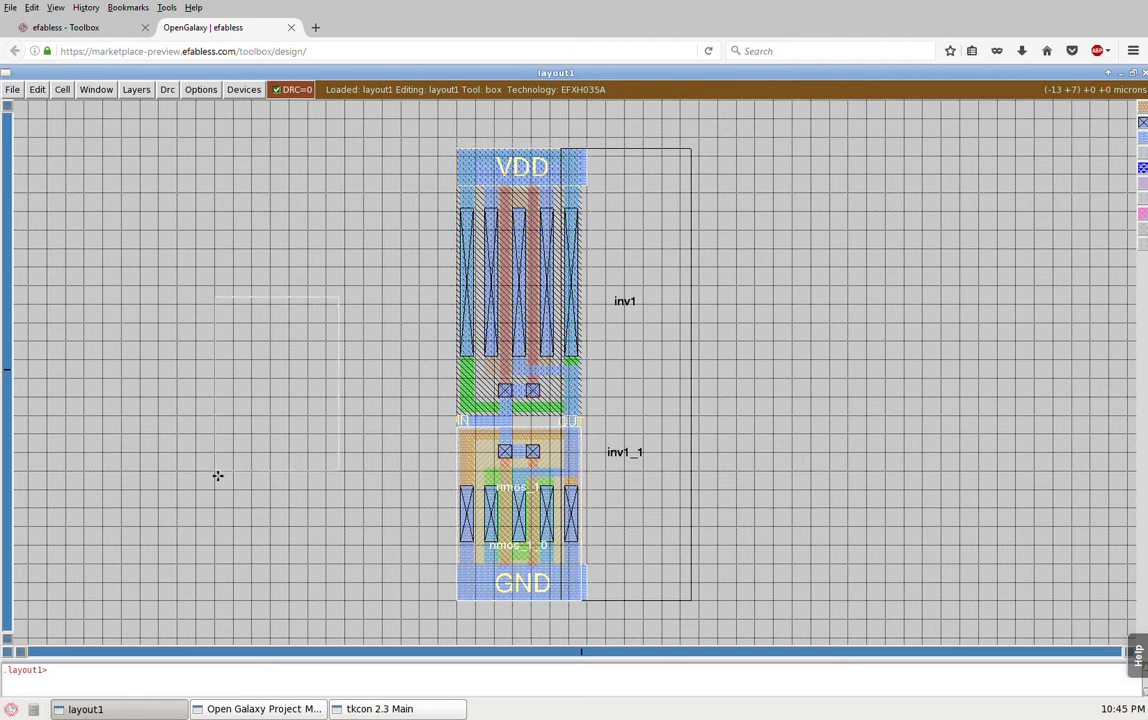
{"action": "right_click", "coordinate": [368, 272]}
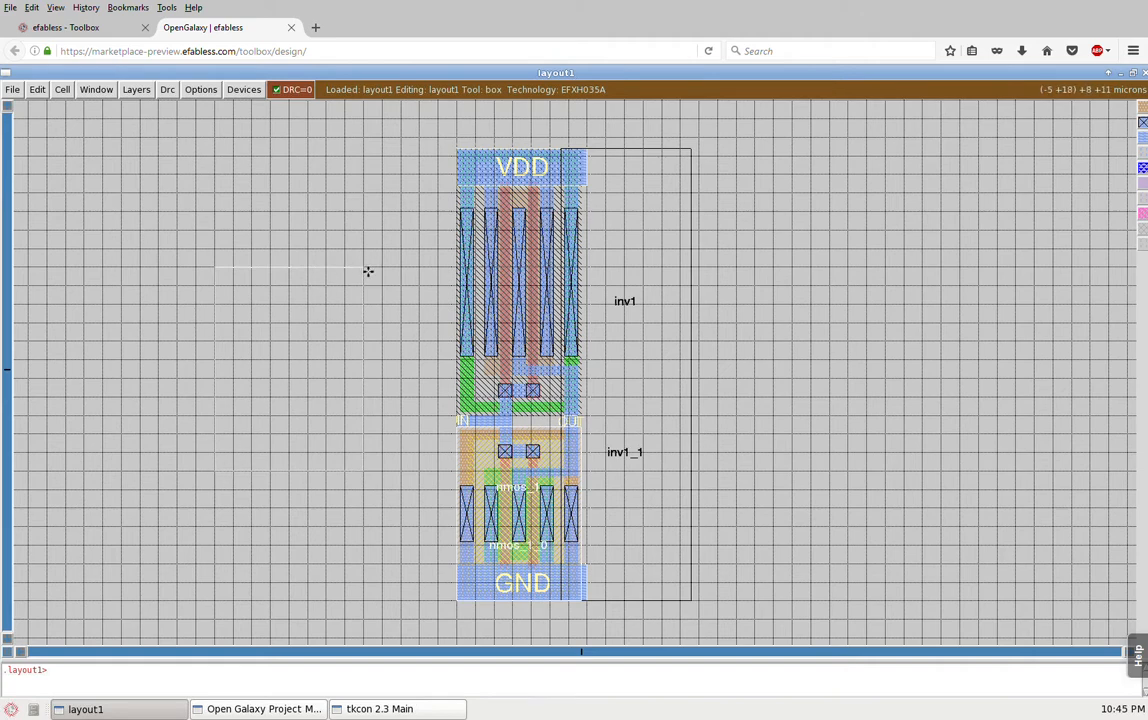
{"action": "key", "text": "z"}
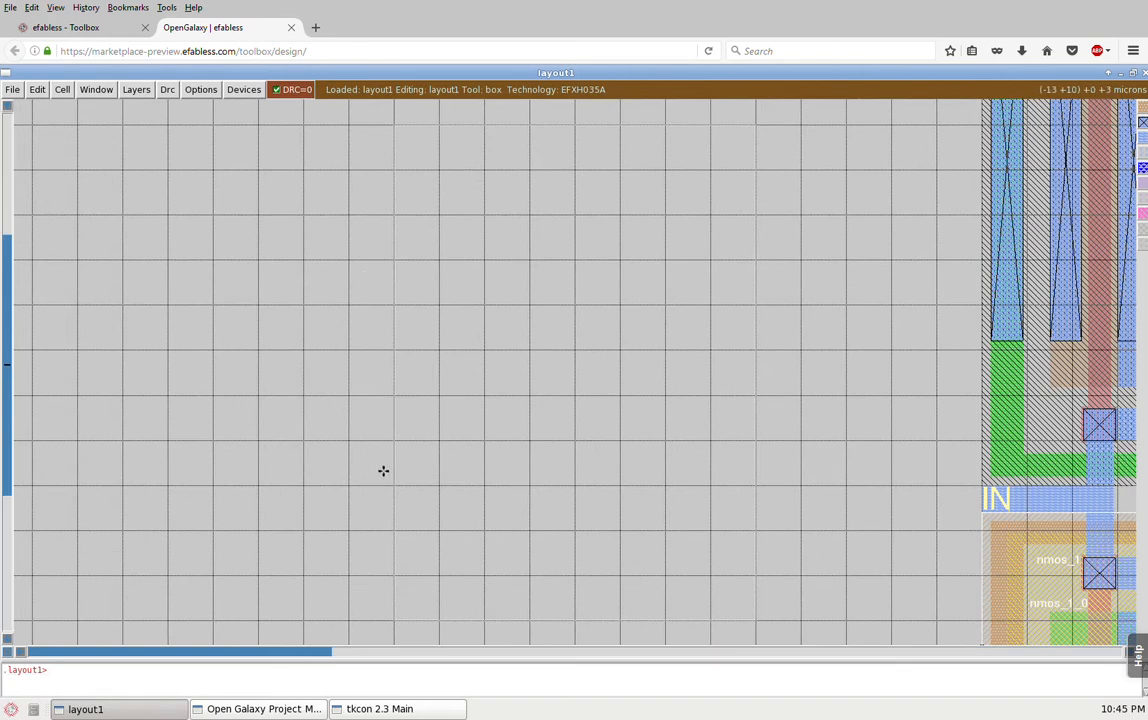
{"action": "left_click", "coordinate": [439, 538]}
{"action": "right_click", "coordinate": [665, 264]}
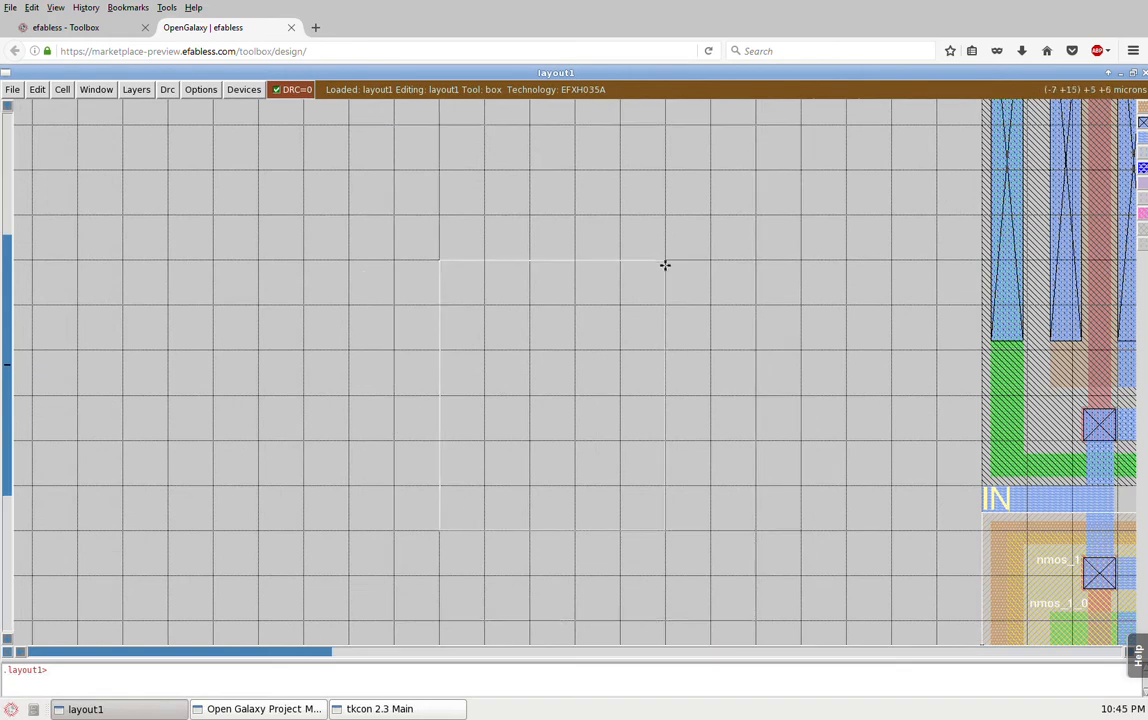
Step: Toggle the layout grid off and on again around the 5 by 6 micron box
{"action": "key", "text": "g"}
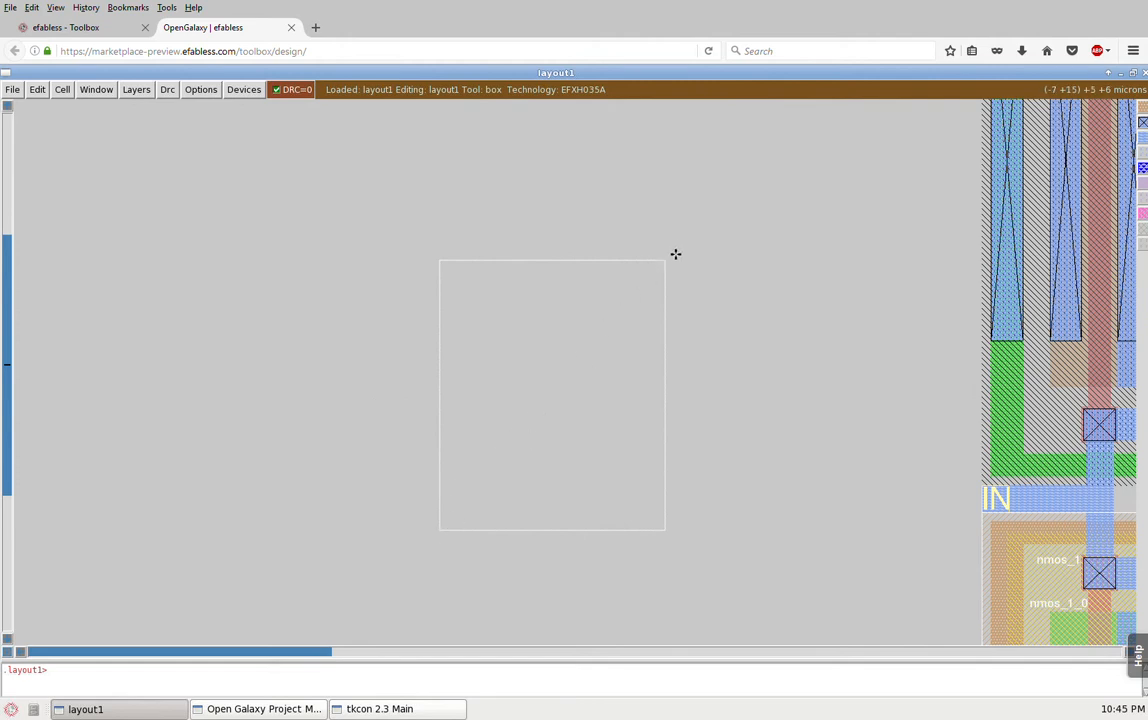
{"action": "key", "text": "g"}
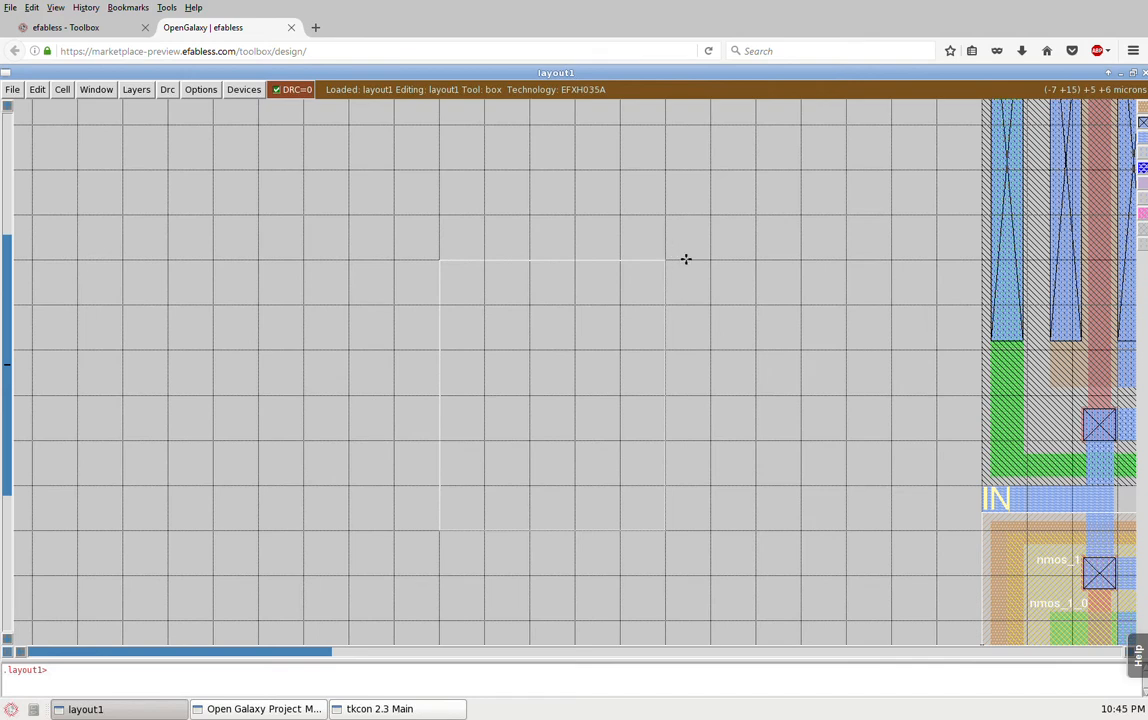
{"action": "key", "text": "g"}
{"action": "key", "text": "g"}
{"action": "left_click", "coordinate": [100, 93]}
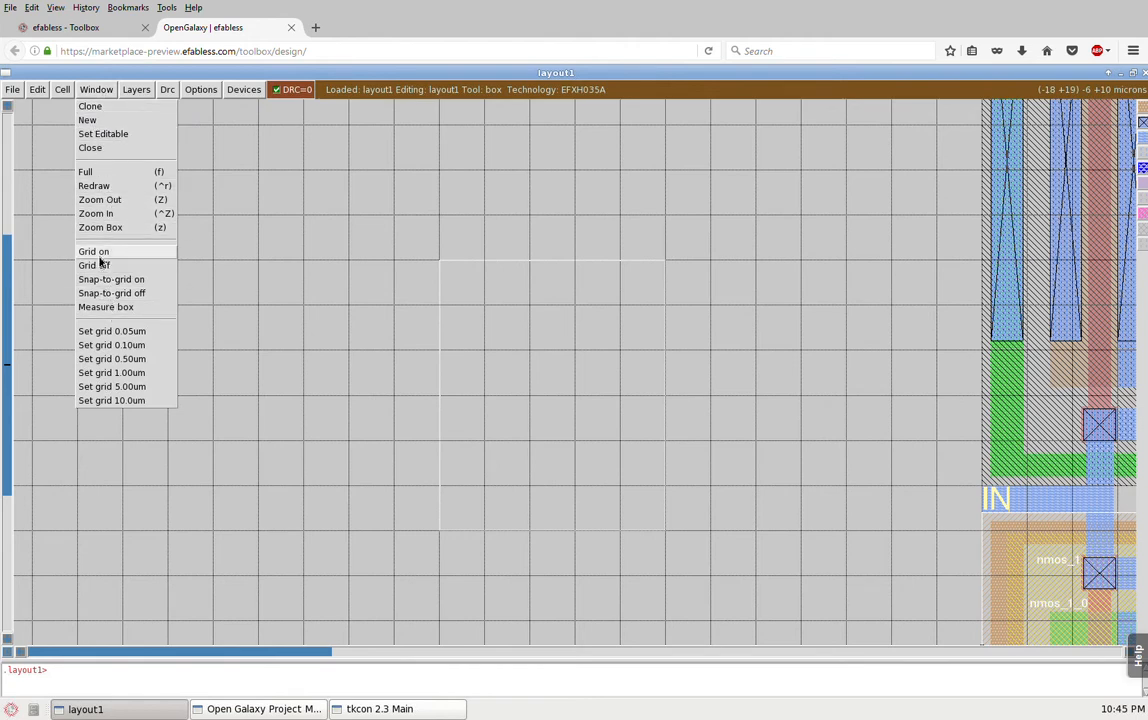
{"action": "left_click", "coordinate": [441, 394]}
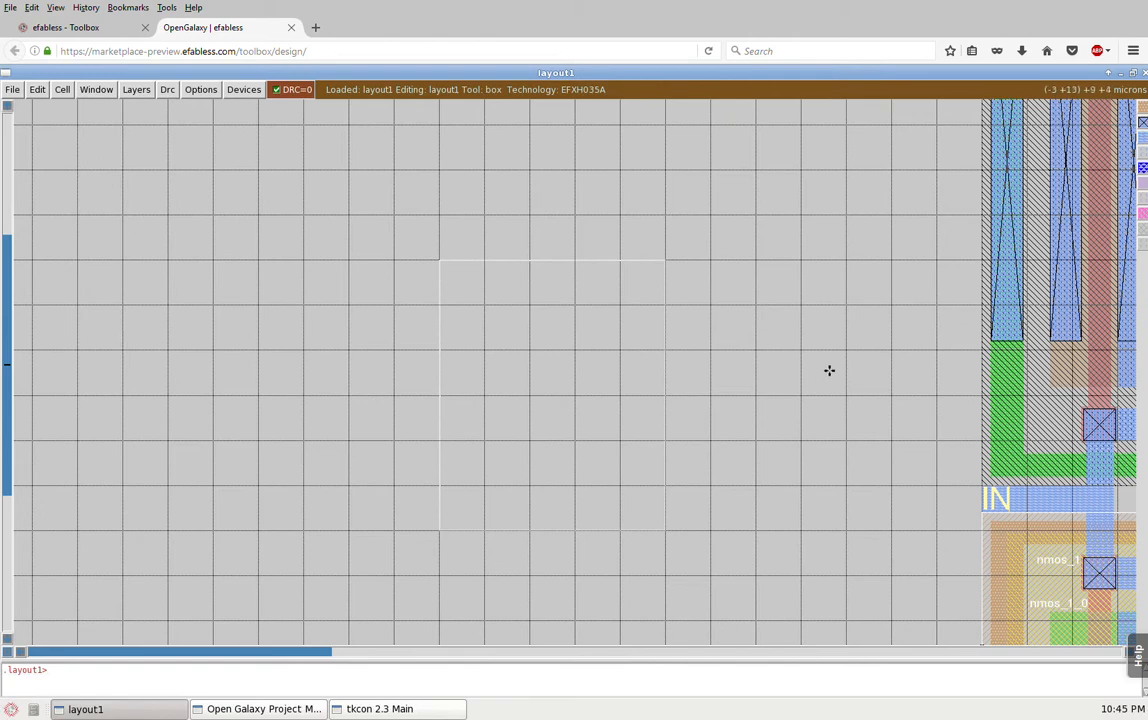
Step: Frame the nmos half of inv1_0 with a 10 by 12 micron box and zoom to that box
{"action": "key", "text": "shift+z"}
{"action": "key", "text": "shift+z"}
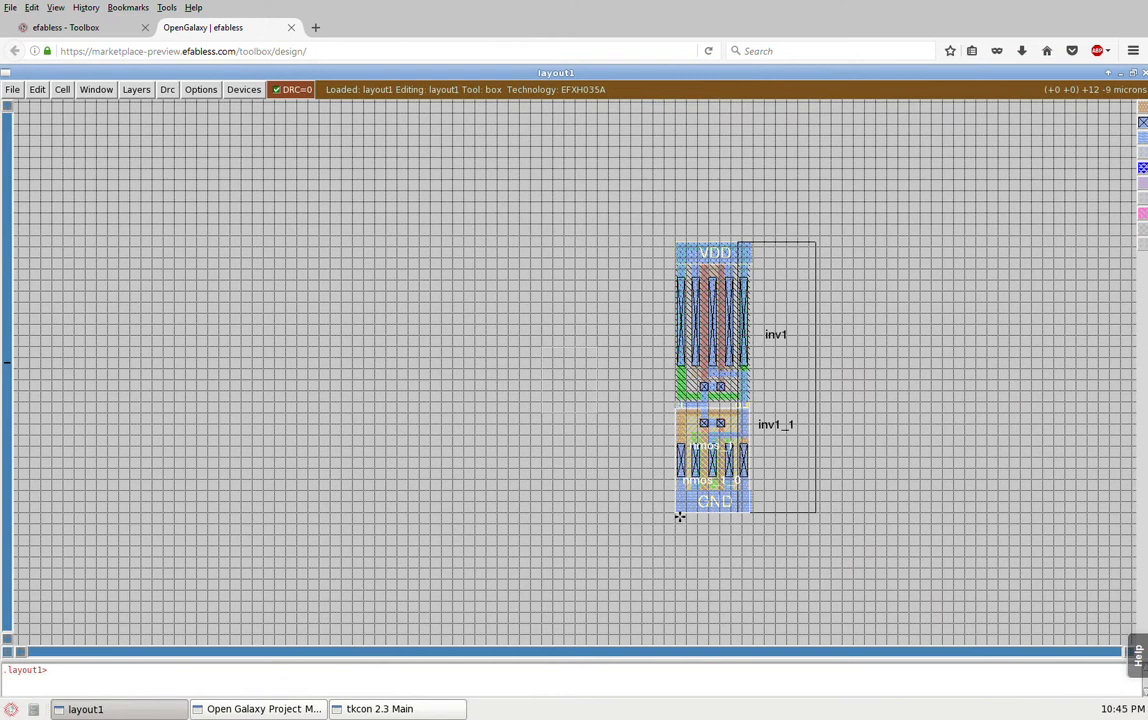
{"action": "left_click", "coordinate": [665, 521]}
{"action": "right_click", "coordinate": [784, 392]}
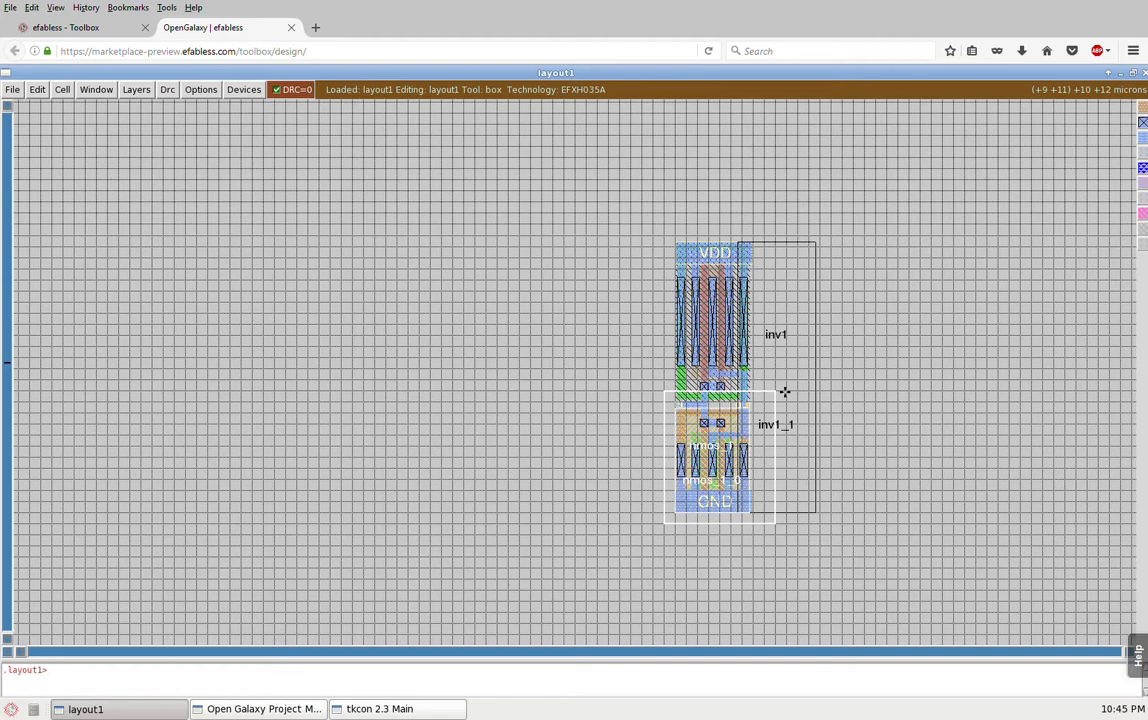
{"action": "key", "text": "z"}
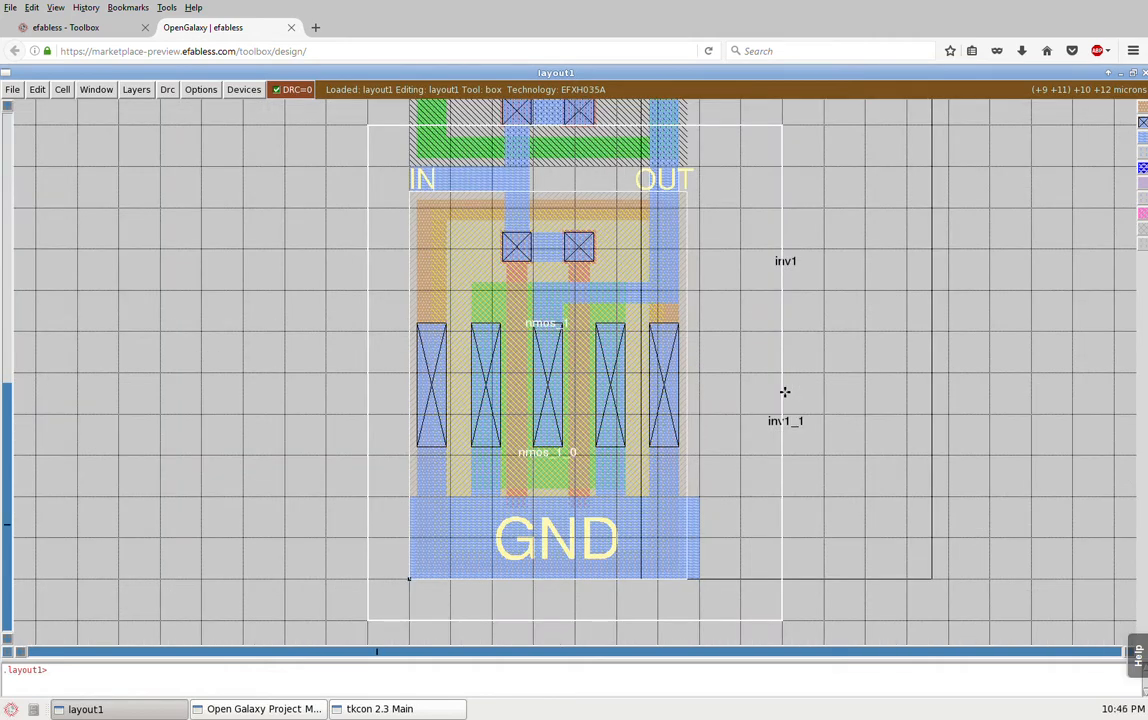
Step: Zoom out from the nmos half, fit the whole layout in view, and zoom back to the existing box
{"action": "key", "text": "shift+z"}
{"action": "key", "text": "shift+z"}
{"action": "key", "text": "shift+z"}
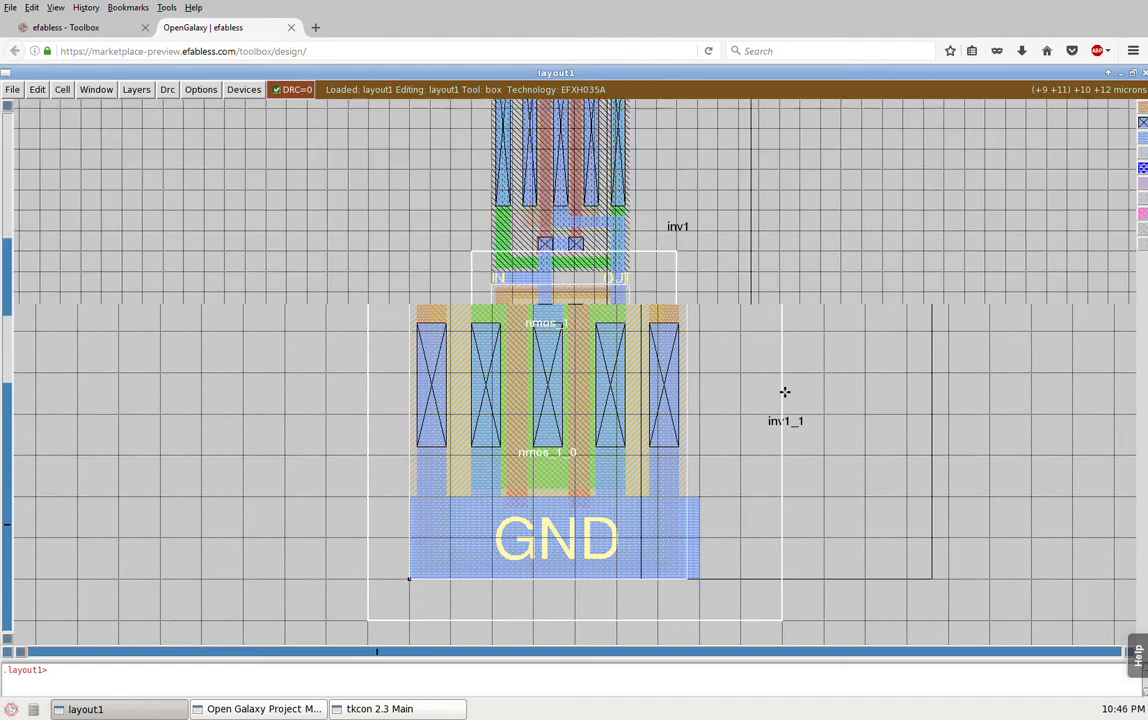
{"action": "key", "text": "v"}
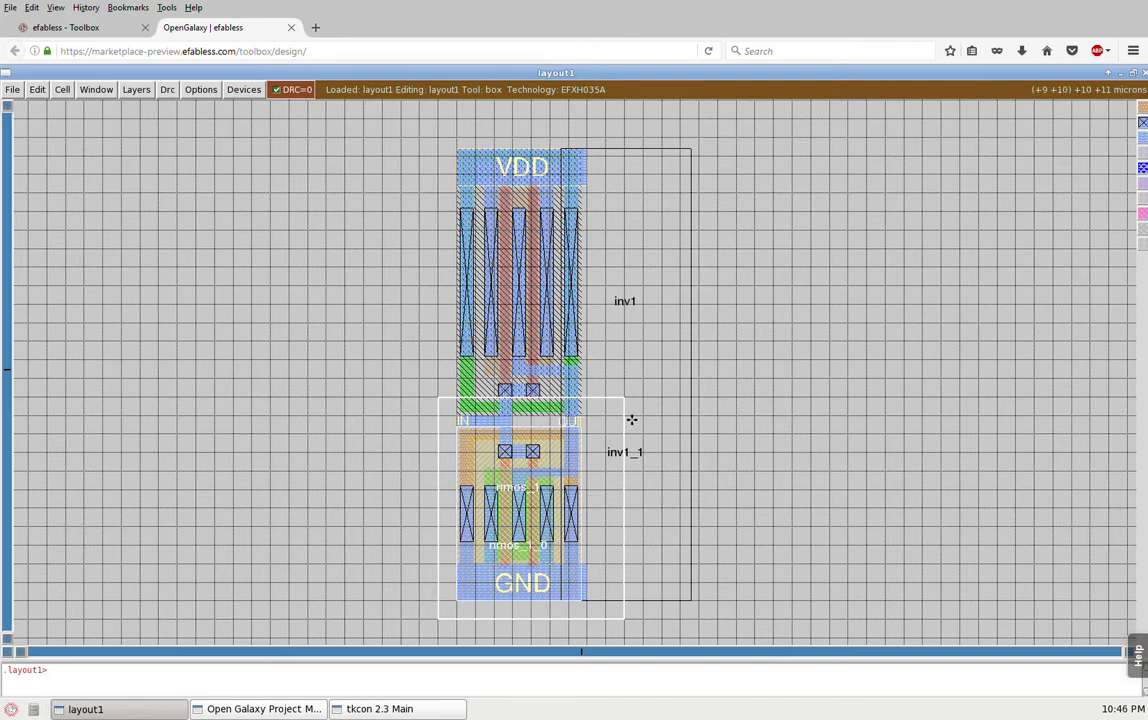
{"action": "key", "text": "z"}
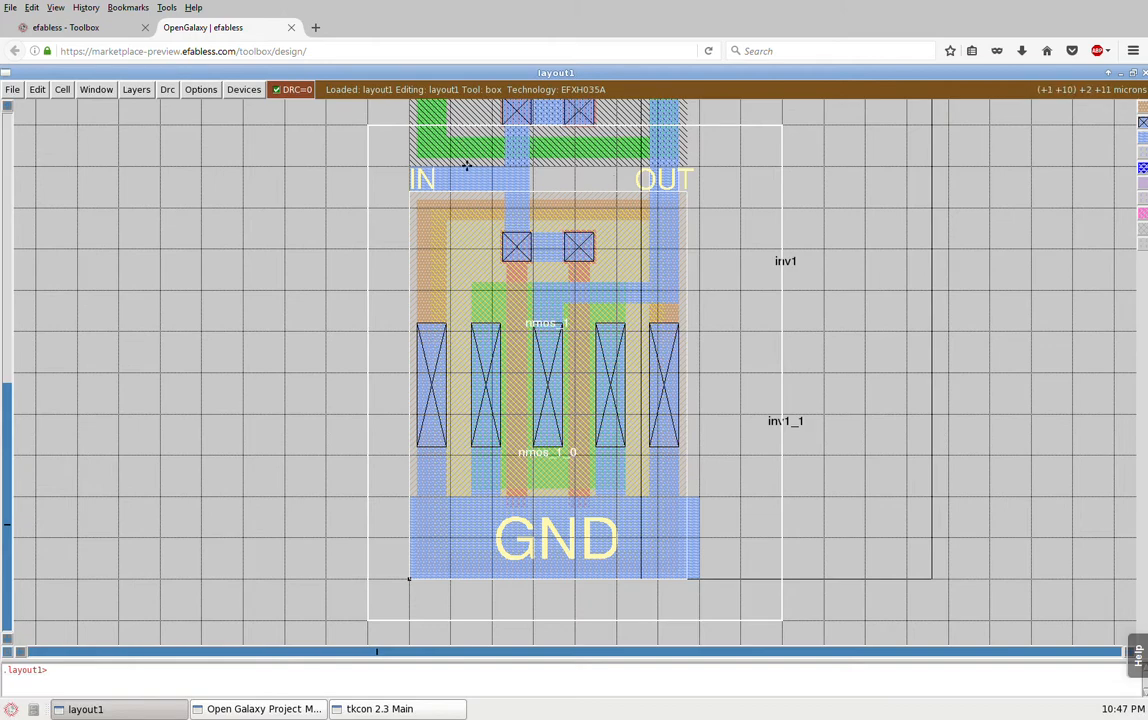
Step: Frame the pmos half of inv1_0 with a box about 8 by 15 microns and zoom to that box
{"action": "key", "text": "shift+z"}
{"action": "key", "text": "shift+z"}
{"action": "left_click", "coordinate": [535, 322]}
{"action": "right_click", "coordinate": [612, 175]}
{"action": "key", "text": "z"}
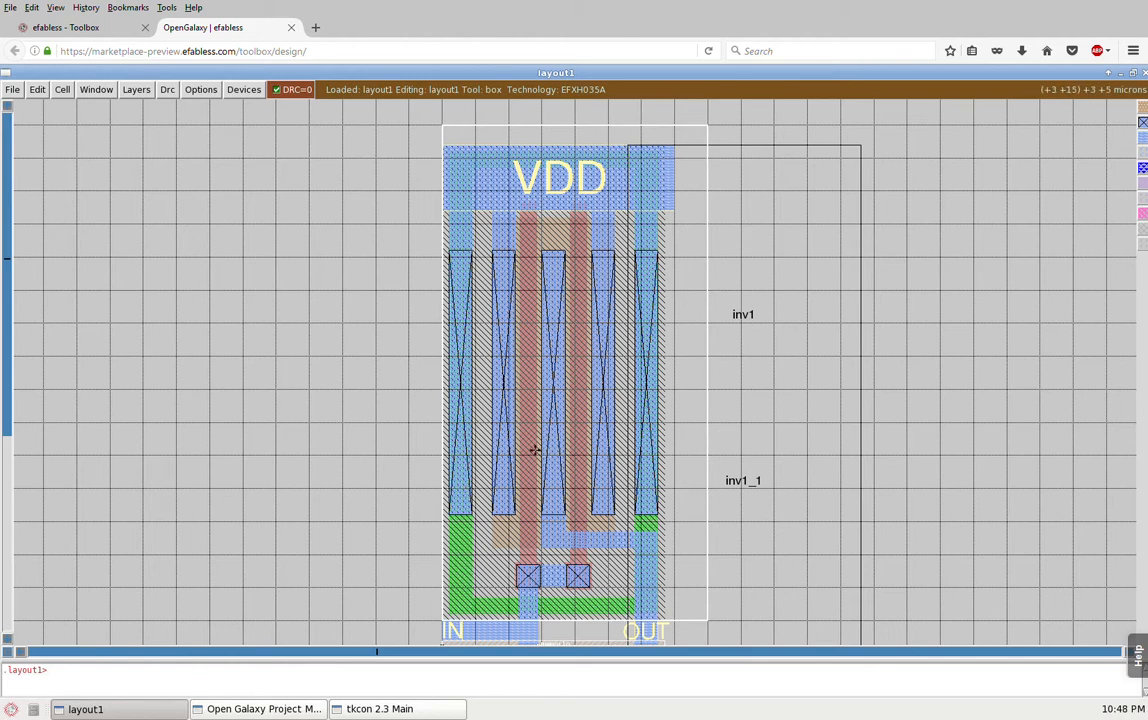
Step: Frame the whole inv1_0 inverter from GND to above VDD with a box about 8 by 27 microns and zoom to it
{"action": "key", "text": "shift+z"}
{"action": "key", "text": "shift+z"}
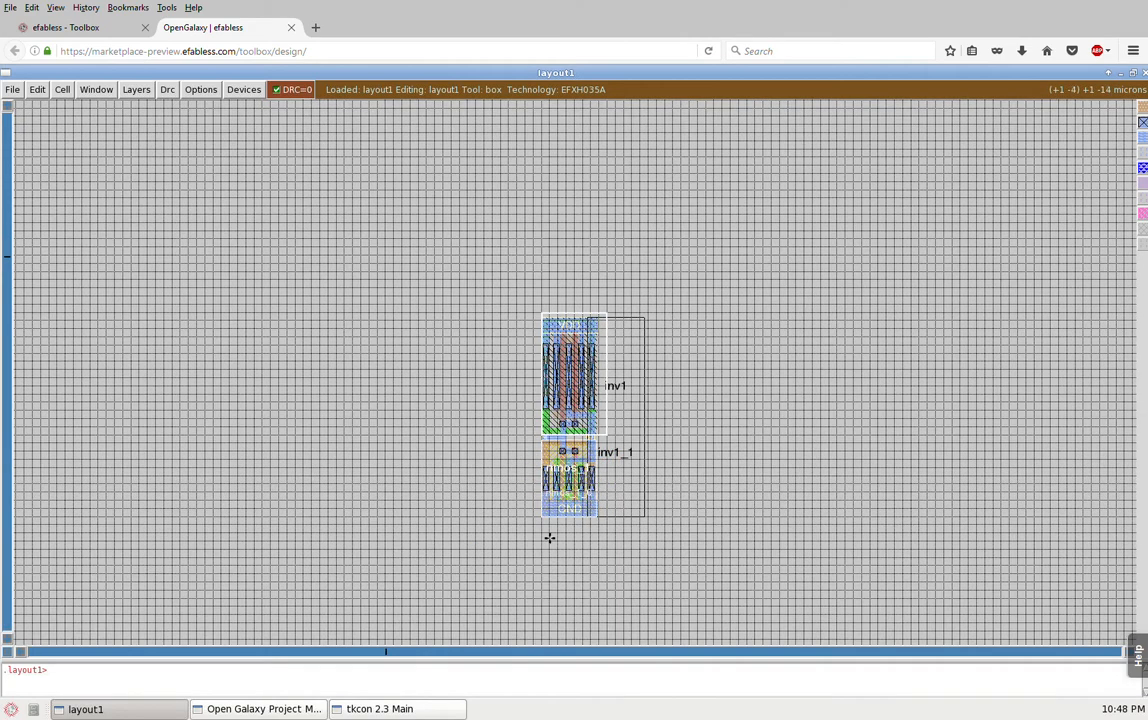
{"action": "left_click", "coordinate": [542, 527]}
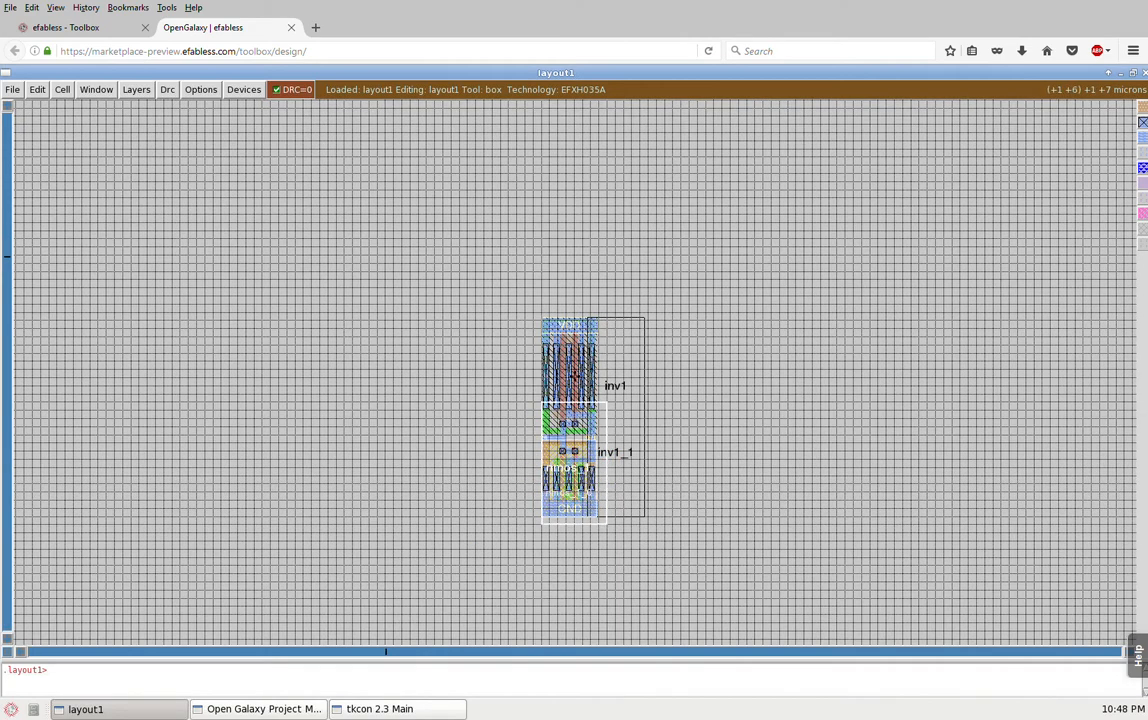
{"action": "right_click", "coordinate": [610, 308]}
{"action": "key", "text": "ctrl+z"}
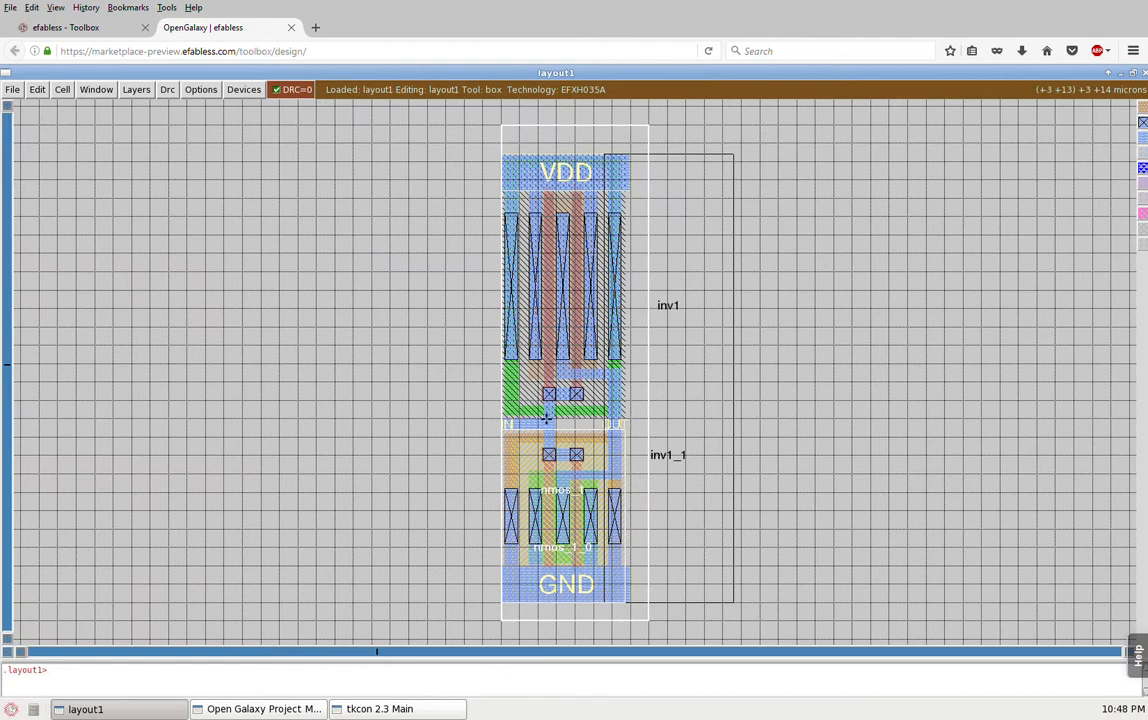
Step: Redraw the box around inv1_0 at about 8 by 24 microns and zoom to it
{"action": "left_click", "coordinate": [484, 549]}
{"action": "left_click", "coordinate": [485, 603]}
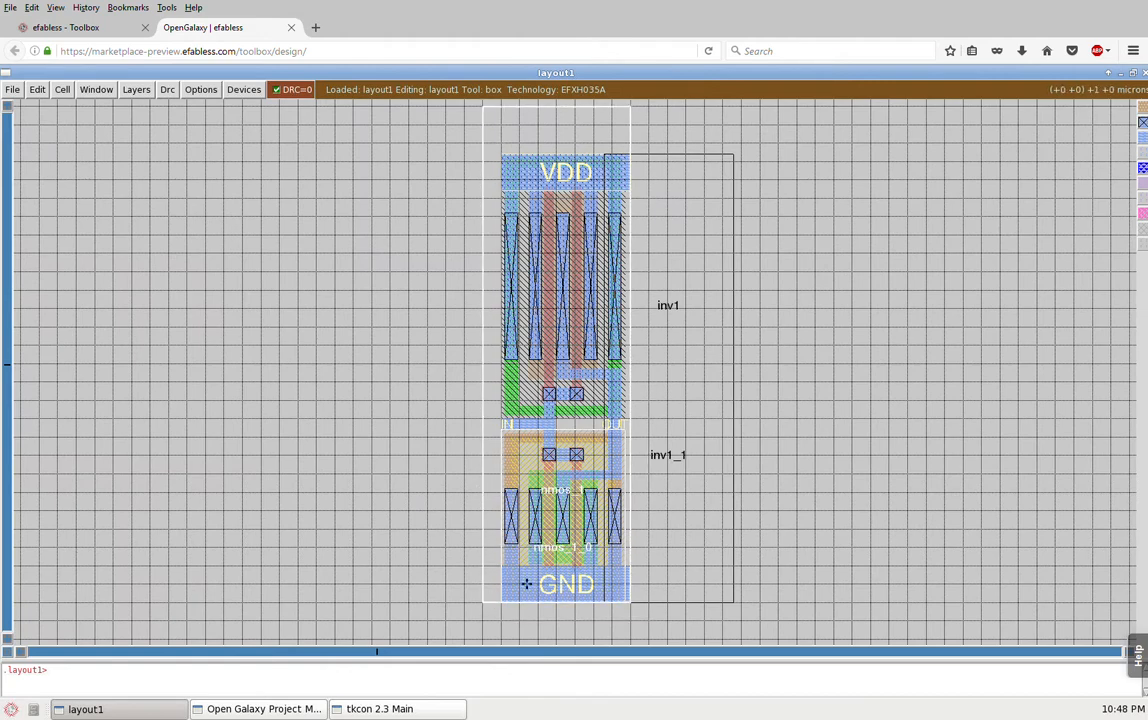
{"action": "right_click", "coordinate": [641, 274]}
{"action": "right_click", "coordinate": [638, 167]}
{"action": "key", "text": "ctrl+z"}
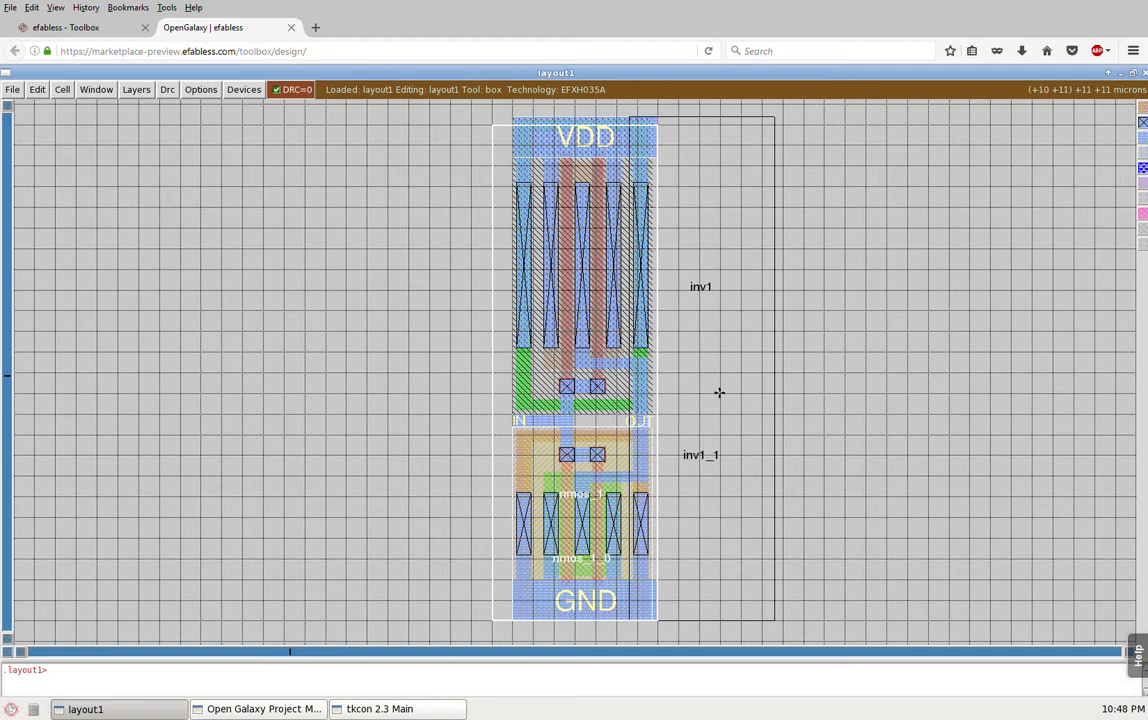
Step: Select the unexpanded inv1_1 cell, and replace that selection with the metal strip at the IN label
{"action": "key", "text": "i"}
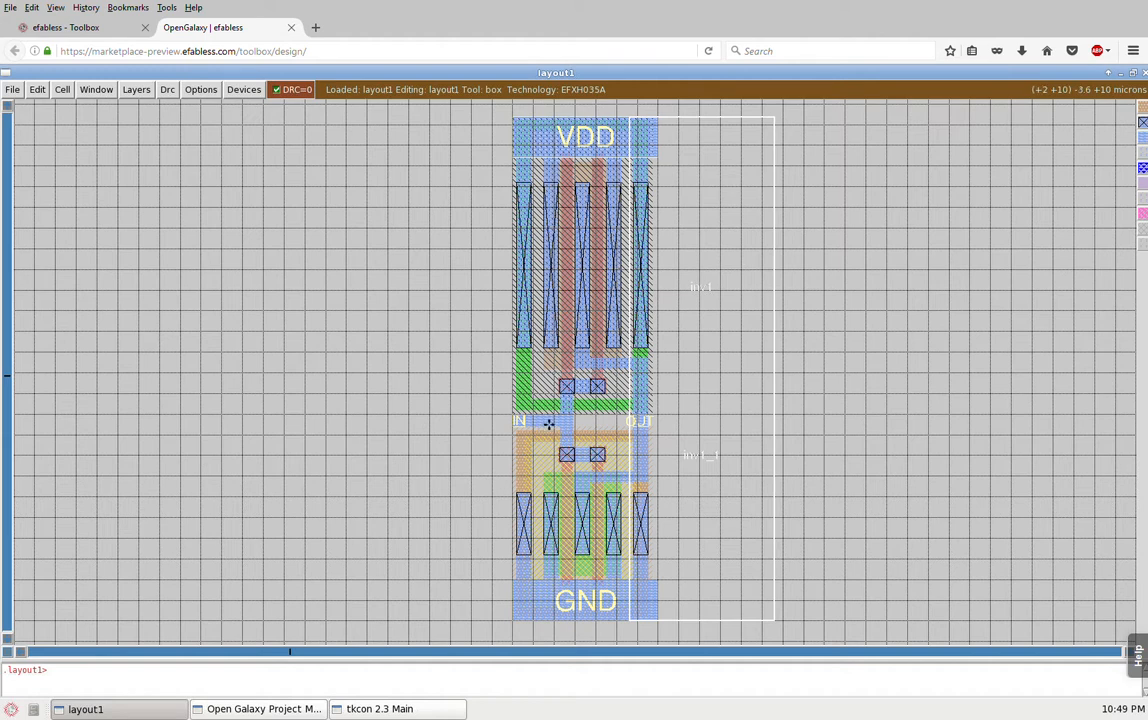
{"action": "key", "text": "s"}
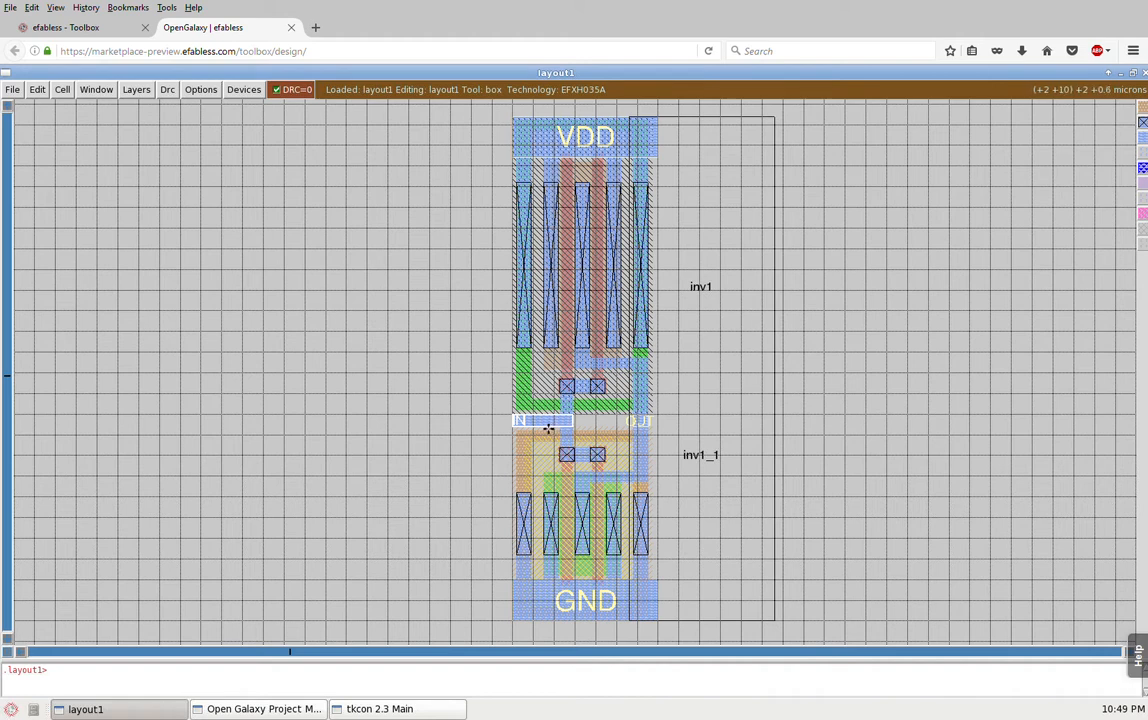
Step: Select the IN metal strip and extend the selection through the contacts to the complete connected input net
{"action": "left_click", "coordinate": [493, 518]}
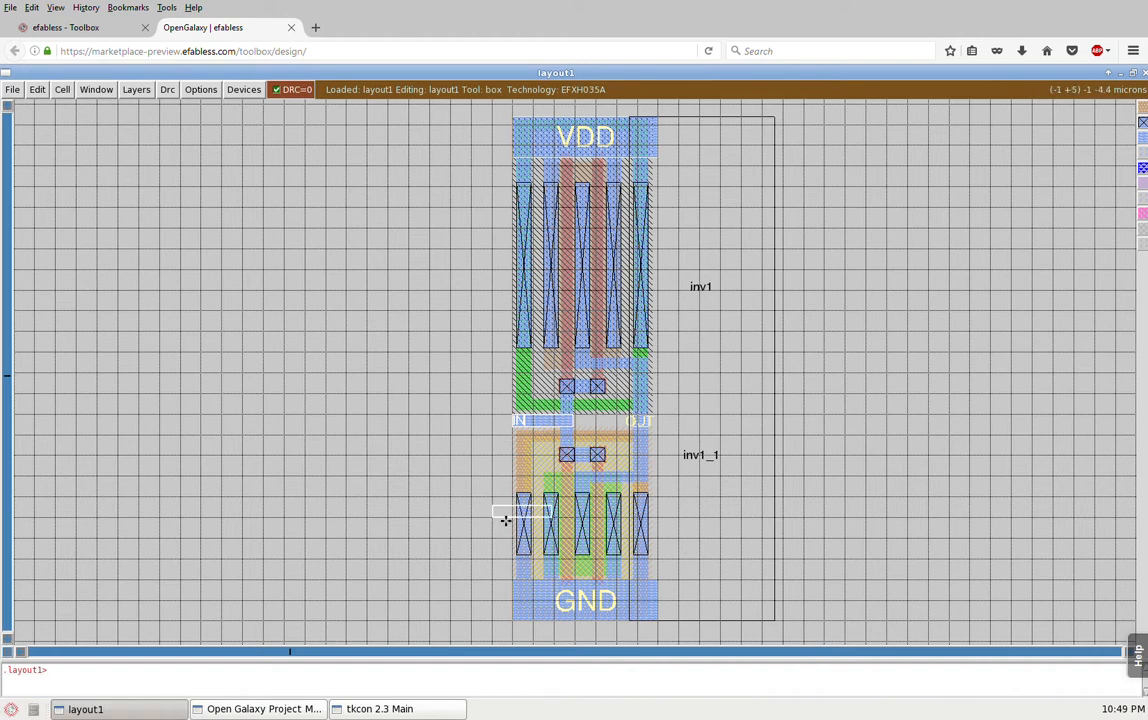
{"action": "right_click", "coordinate": [648, 297]}
{"action": "key", "text": "z"}
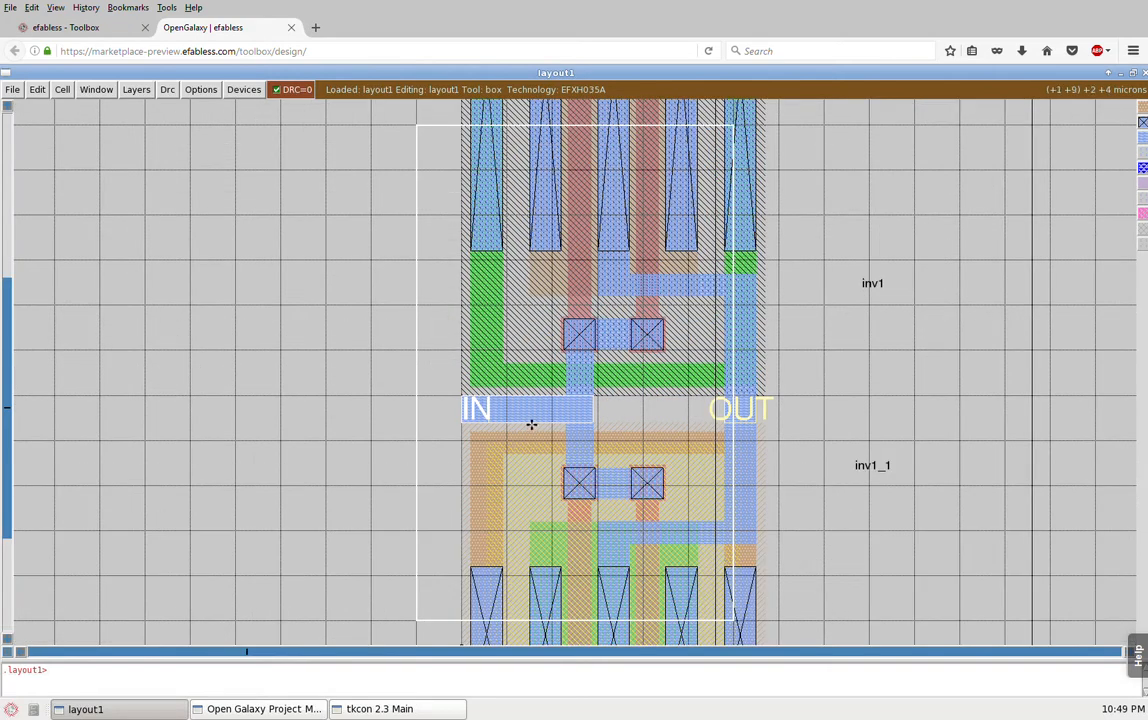
{"action": "key", "text": "s"}
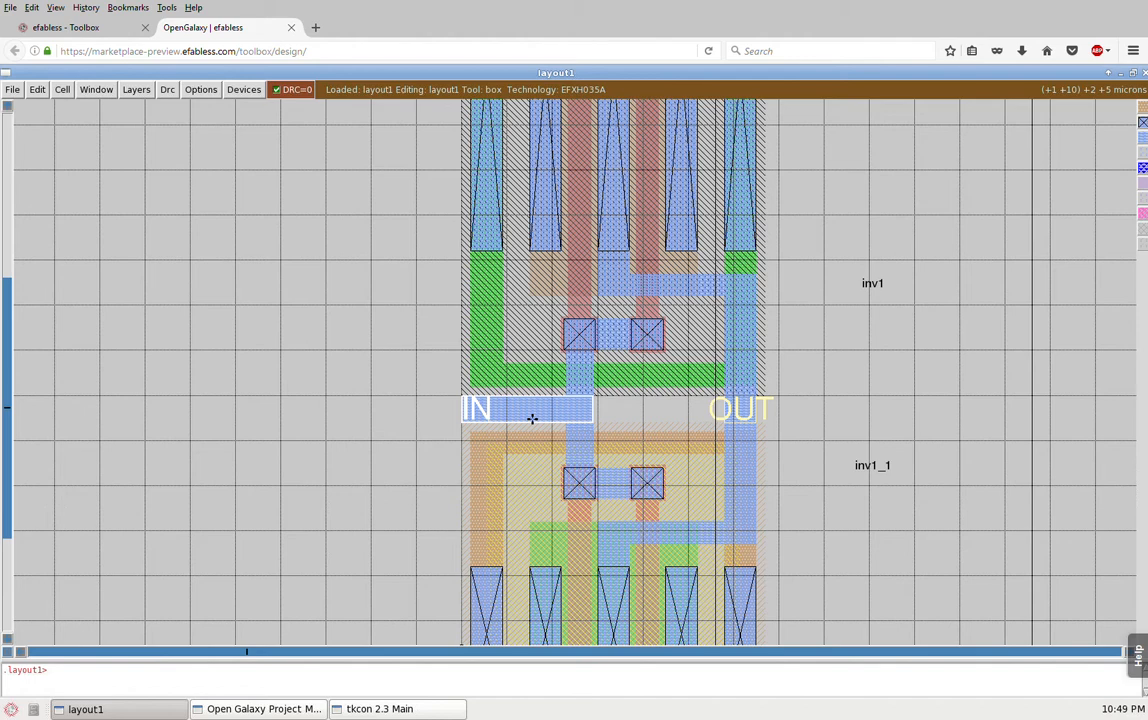
{"action": "key", "text": "s"}
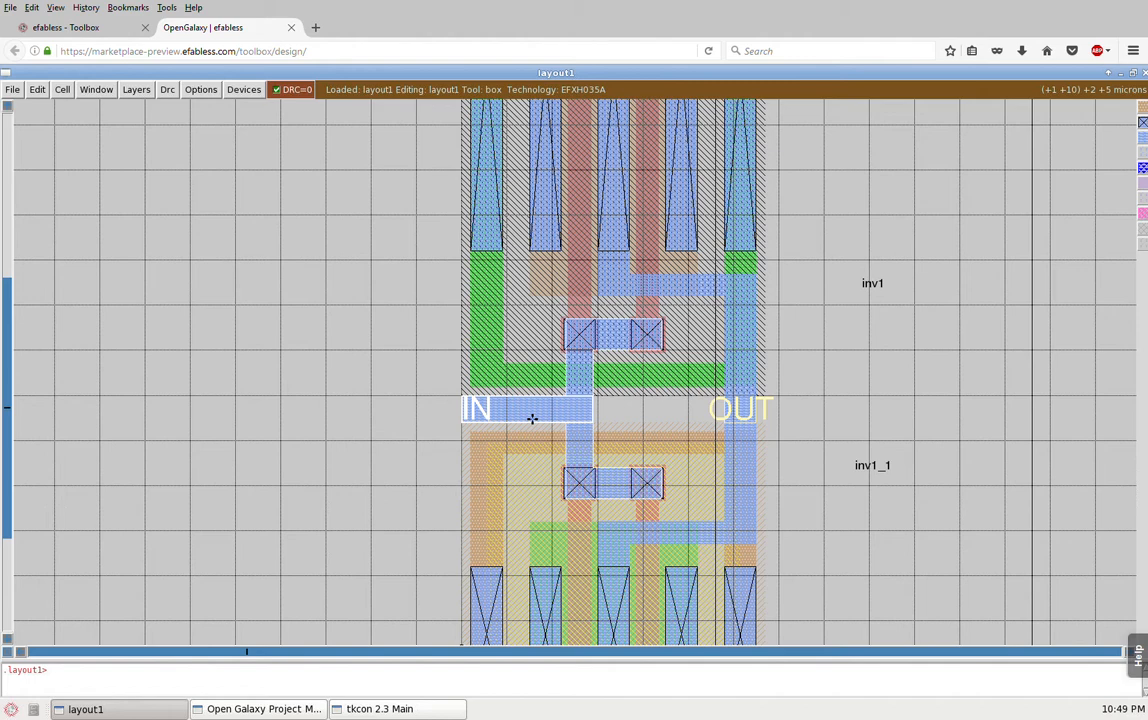
{"action": "key", "text": "s"}
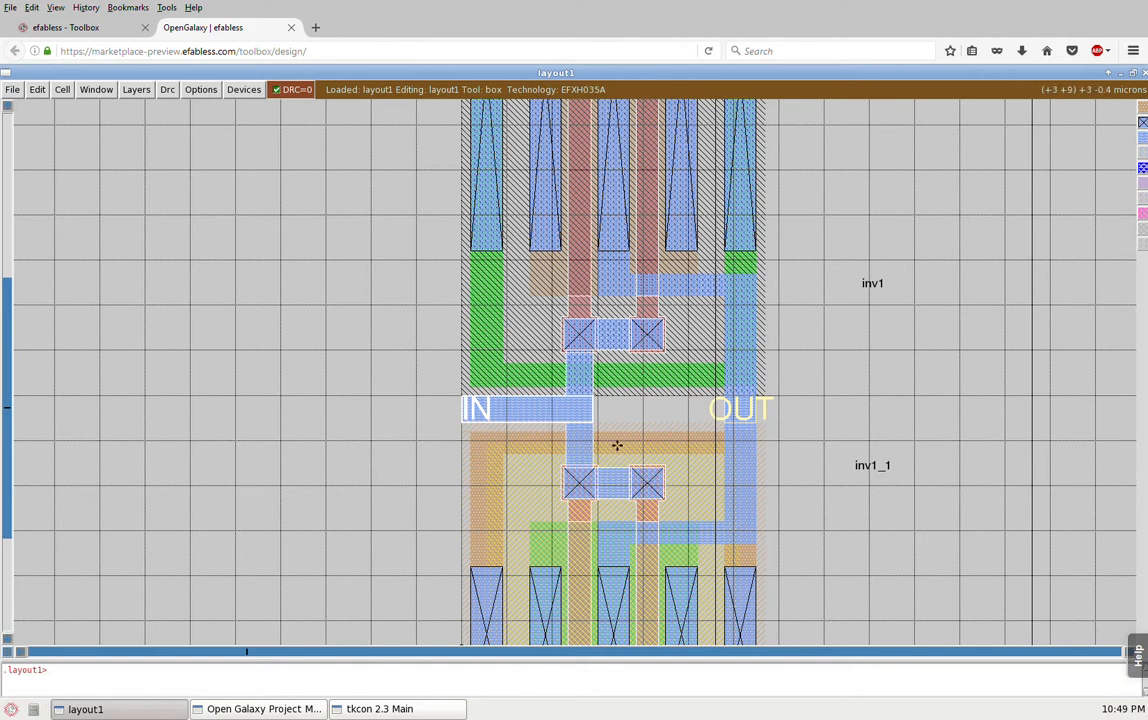
Step: Select the metal at the OUT label of inv1_0 and extend the selection to its complete net
{"action": "key", "text": "shift+z"}
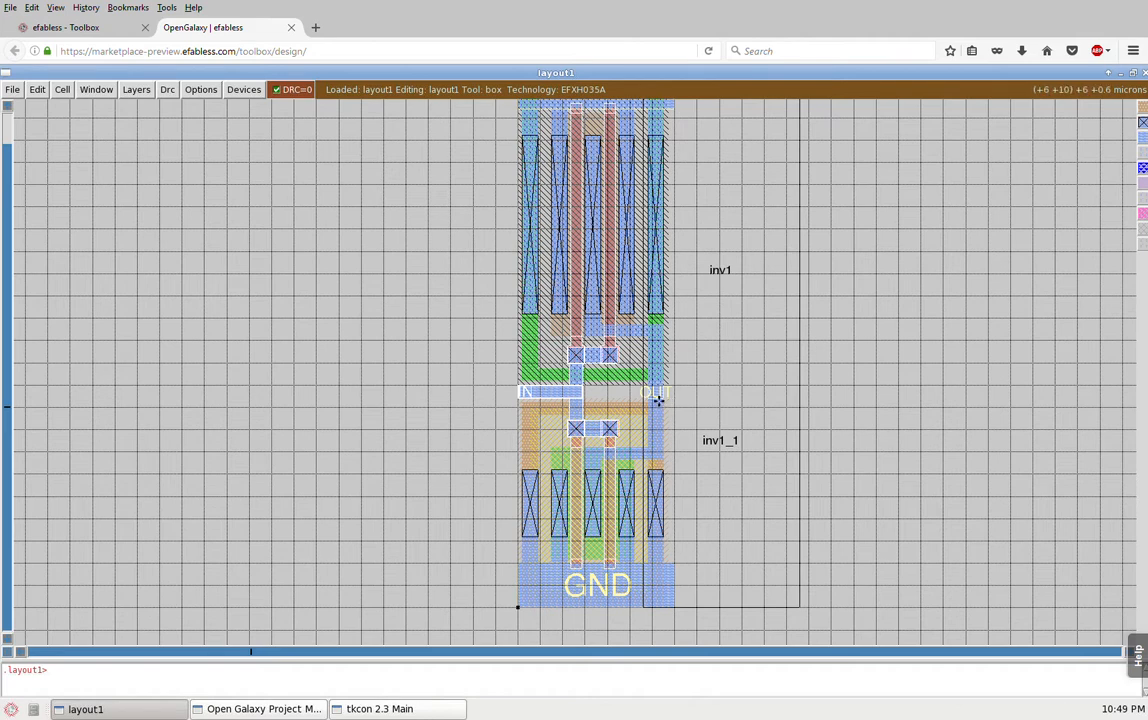
{"action": "key", "text": "s"}
{"action": "key", "text": "s"}
{"action": "key", "text": "s"}
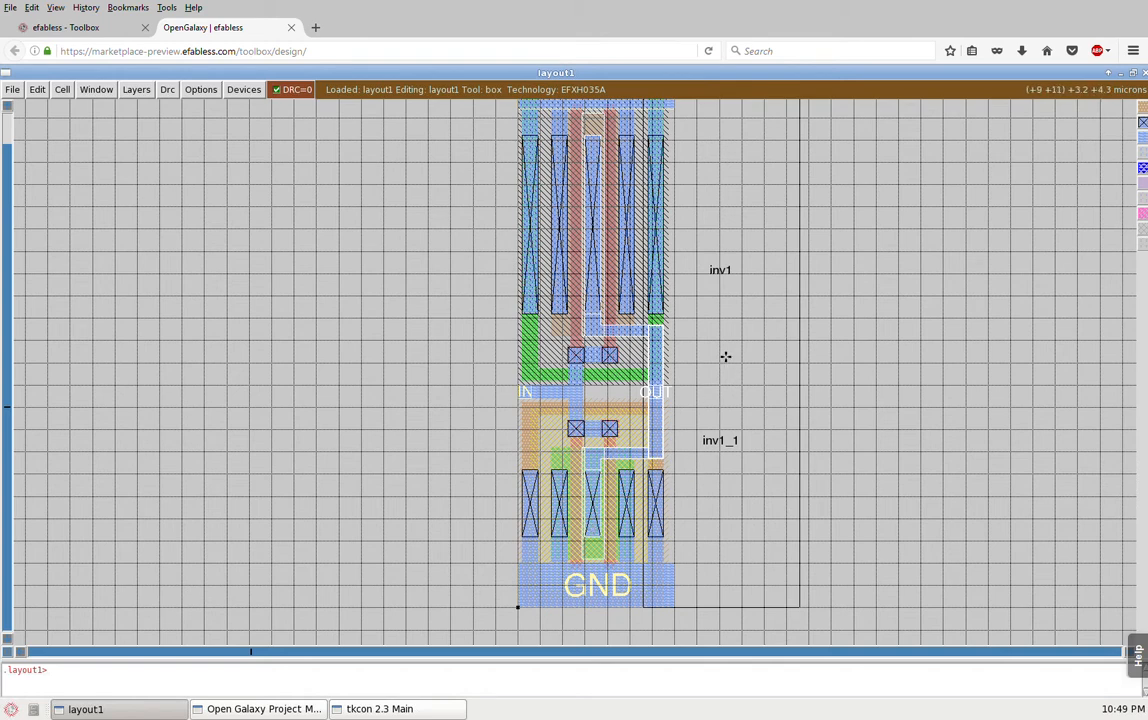
Step: Select the inv1_1 cell and expand it to reveal its geometry
{"action": "key", "text": "s"}
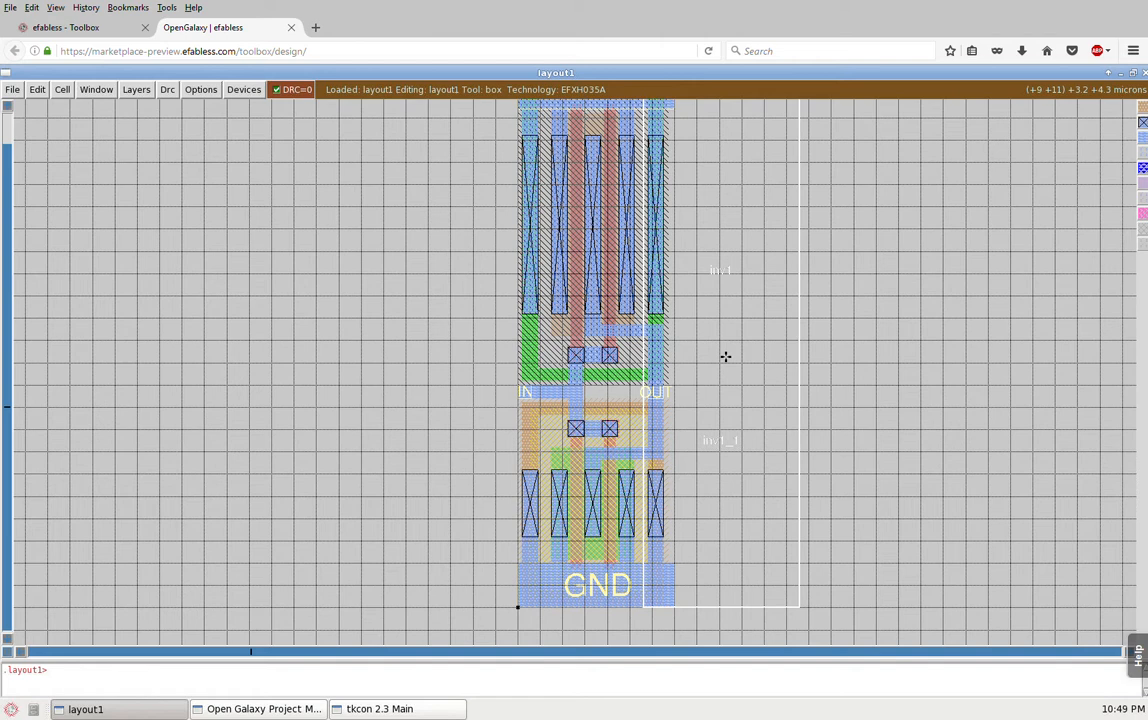
{"action": "key", "text": "x"}
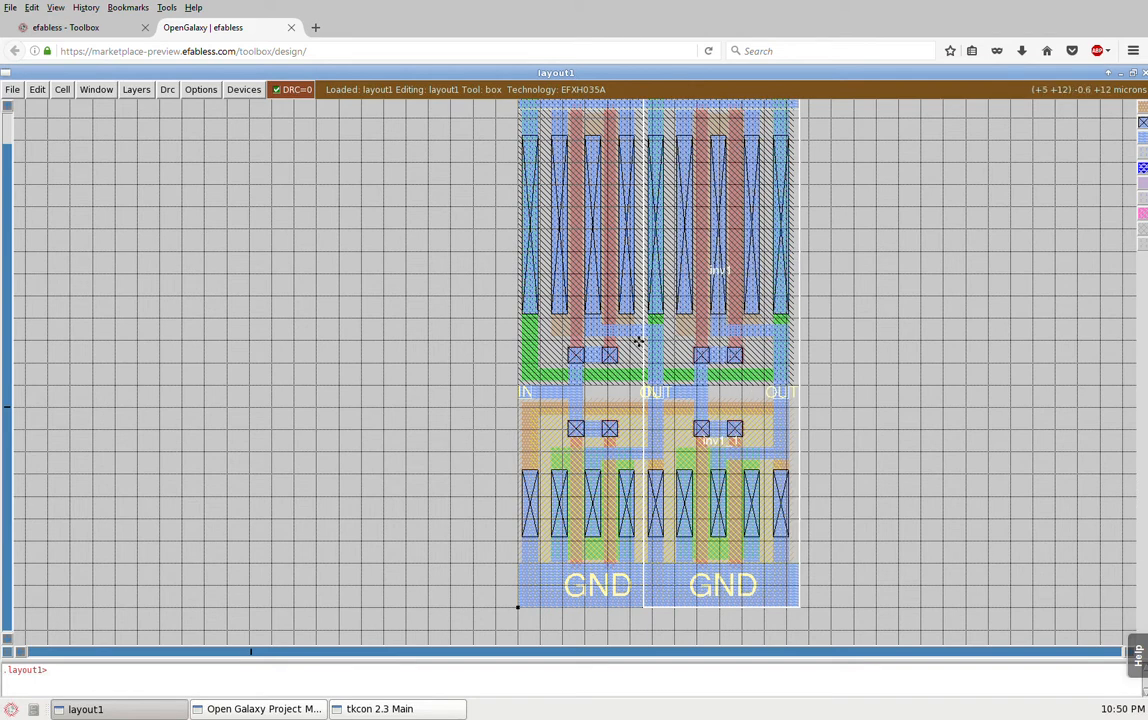
Step: Select the net joining the first inverter's output to inv1_1's input, and replace it with the net at inv1_1's OUT label
{"action": "key", "text": "s"}
{"action": "key", "text": "s"}
{"action": "key", "text": "s"}
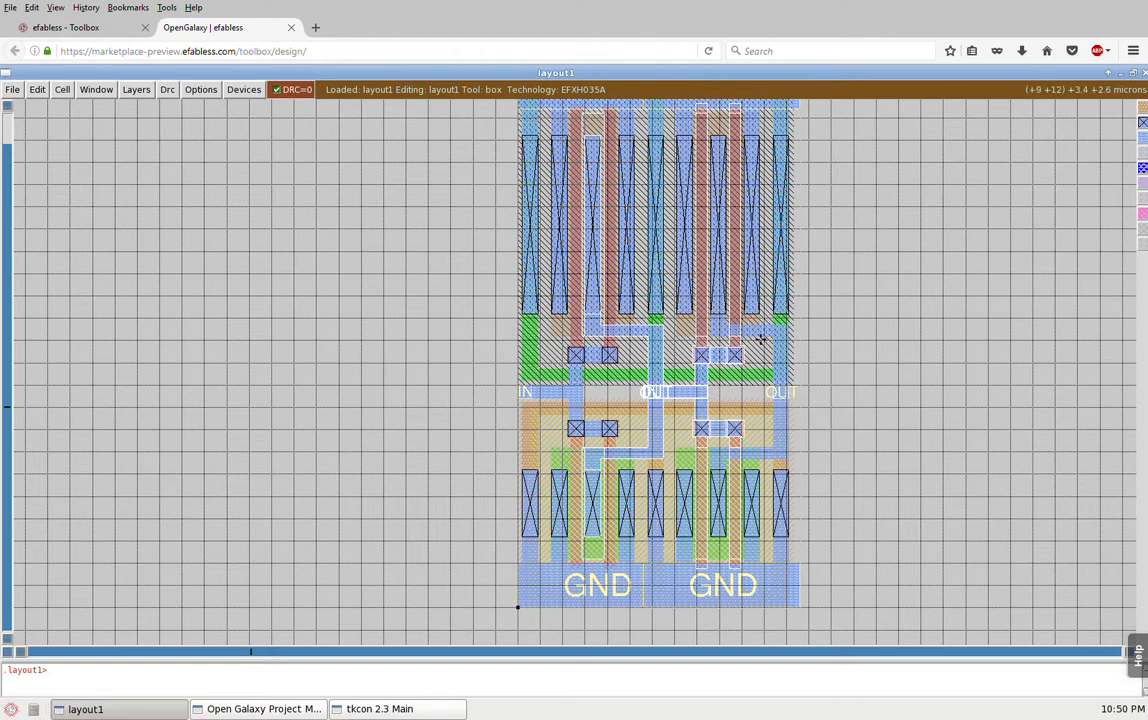
{"action": "key", "text": "s"}
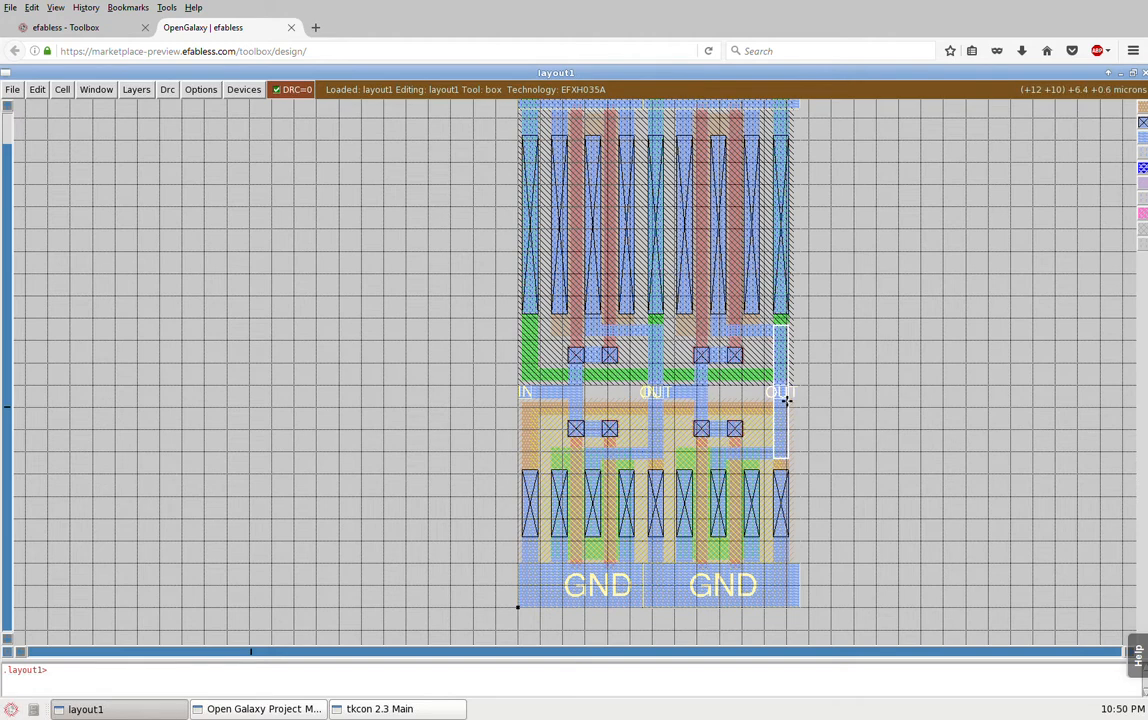
{"action": "key", "text": "s"}
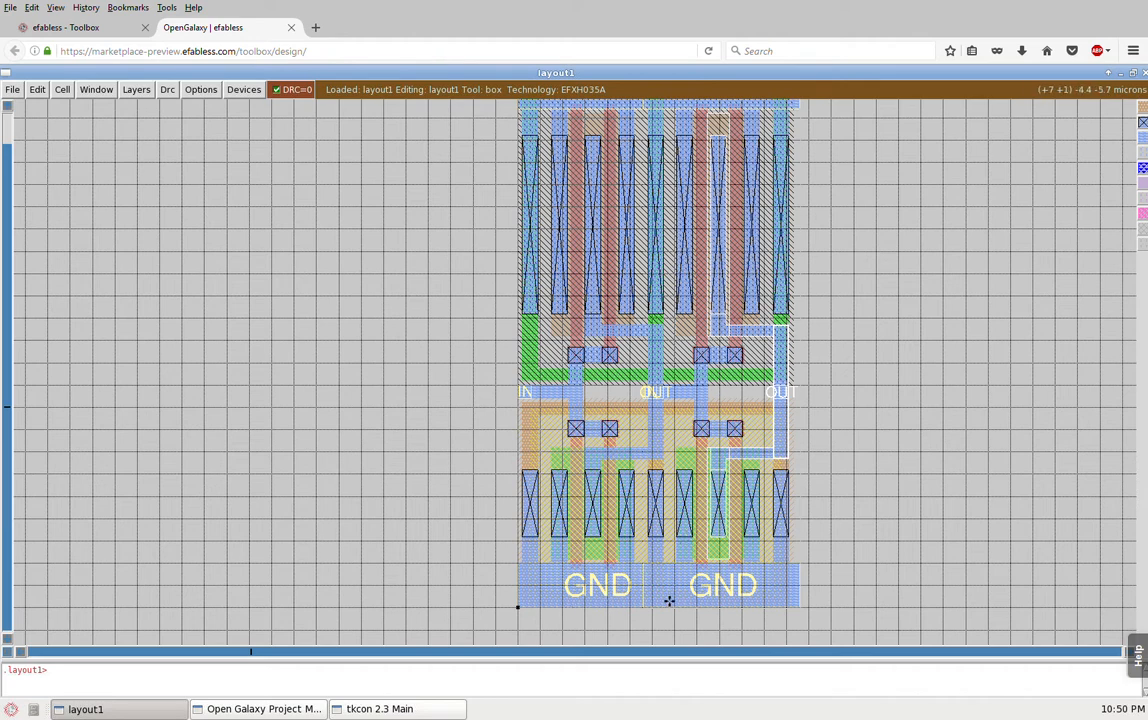
Step: Select the geometry at the GND rail and extend the selection to the complete ground net of both inverters
{"action": "key", "text": "s"}
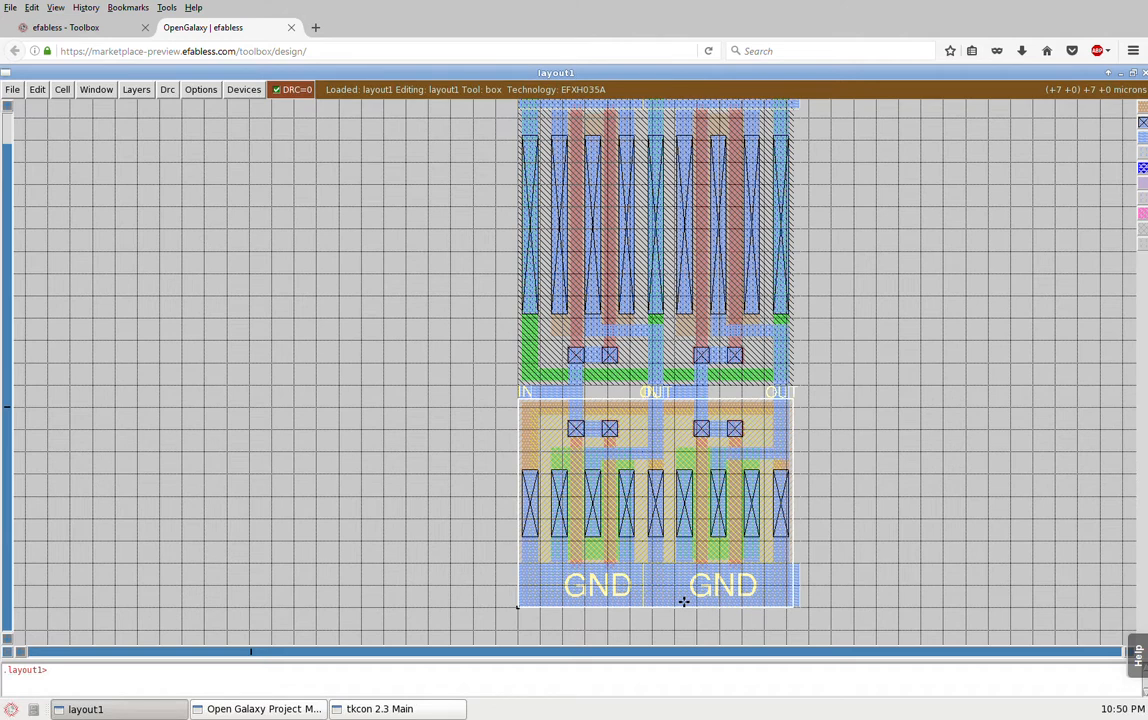
{"action": "key", "text": "s"}
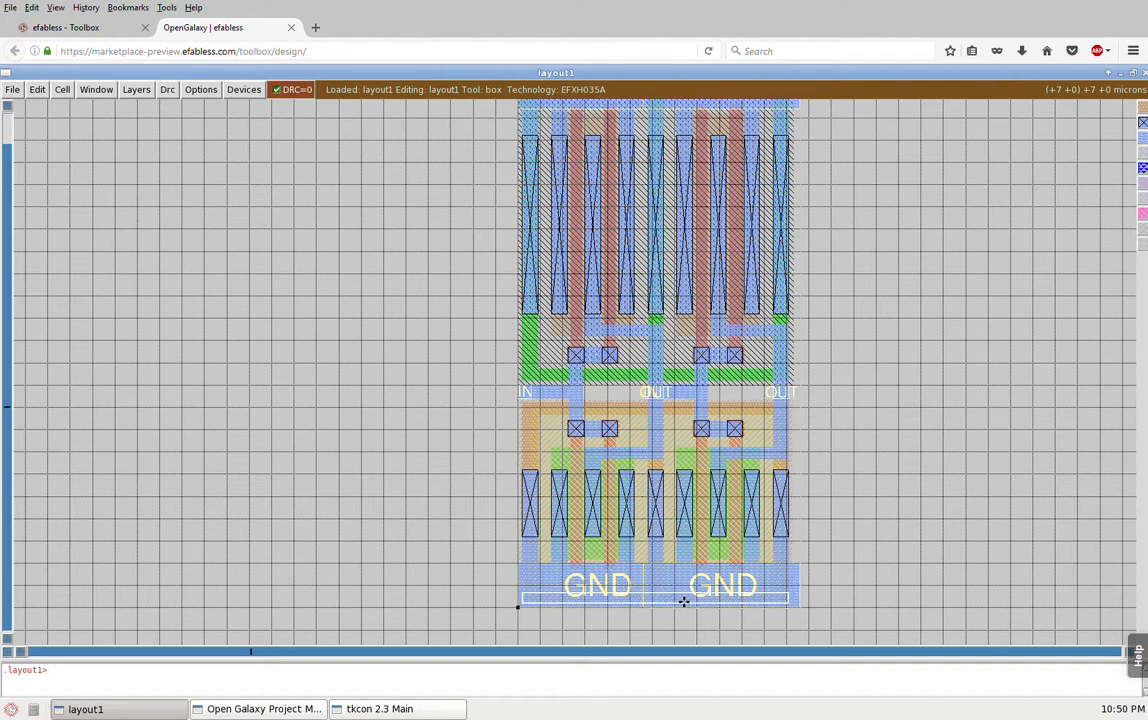
{"action": "key", "text": "s"}
{"action": "key", "text": "s"}
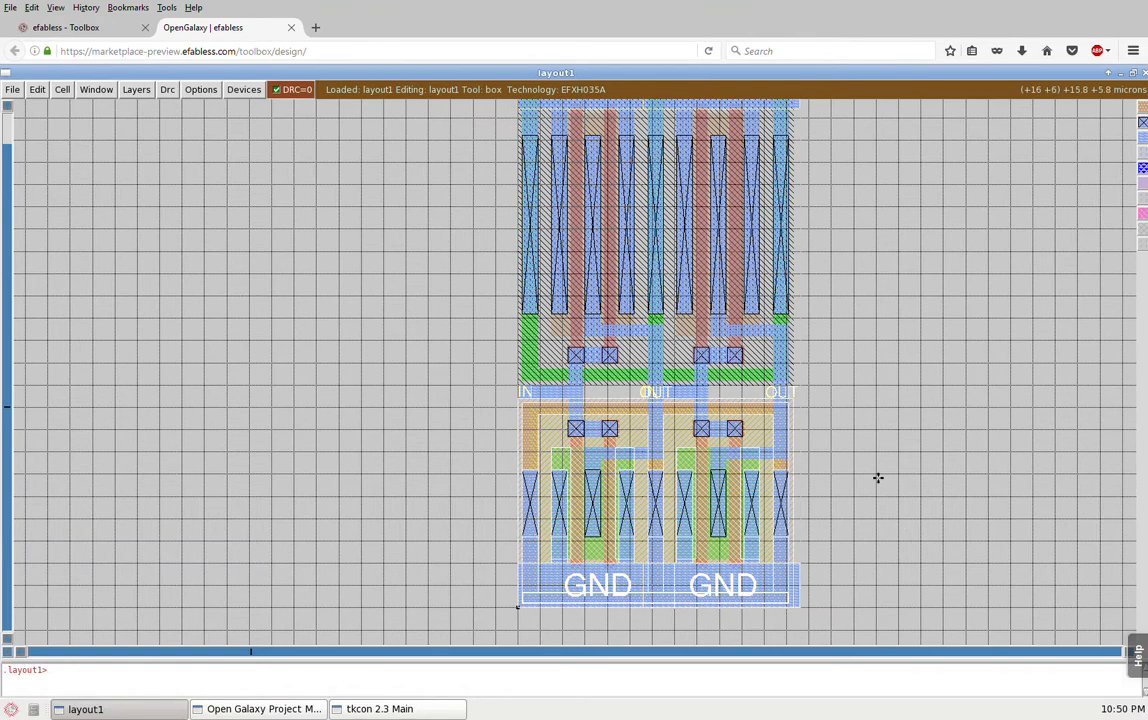
Step: Frame the nmos half of both inverters with a 14 by 14 micron box and zoom to that box
{"action": "left_click", "coordinate": [497, 640]}
{"action": "right_click", "coordinate": [819, 330]}
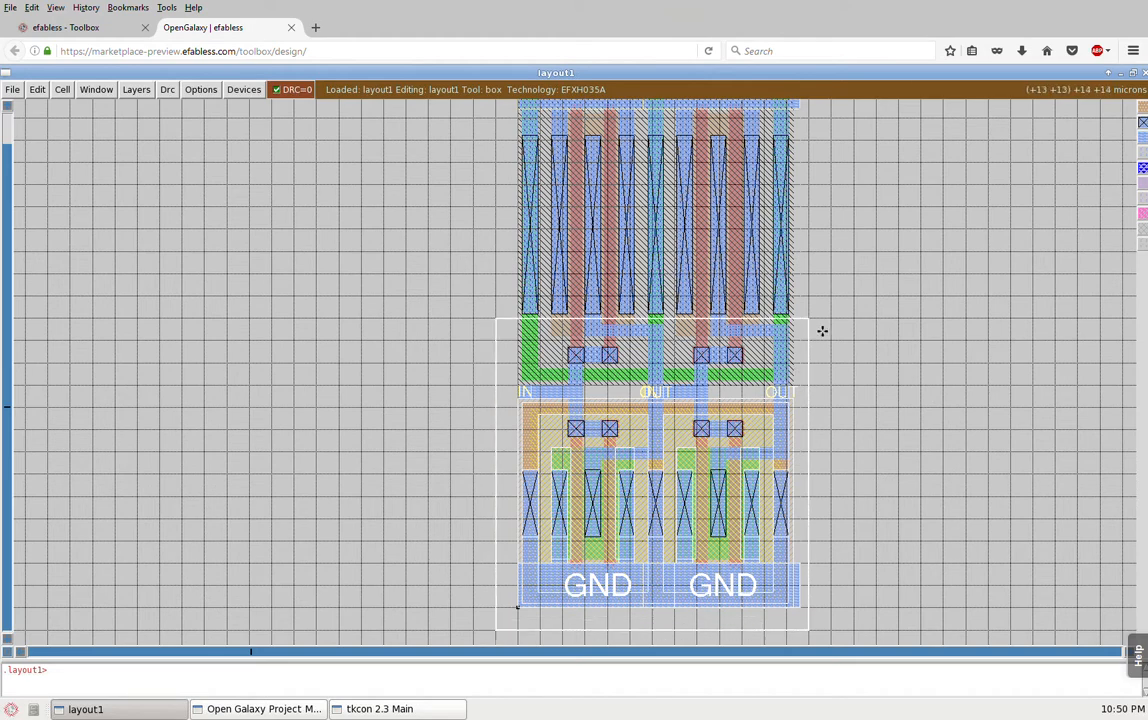
{"action": "key", "text": "z"}
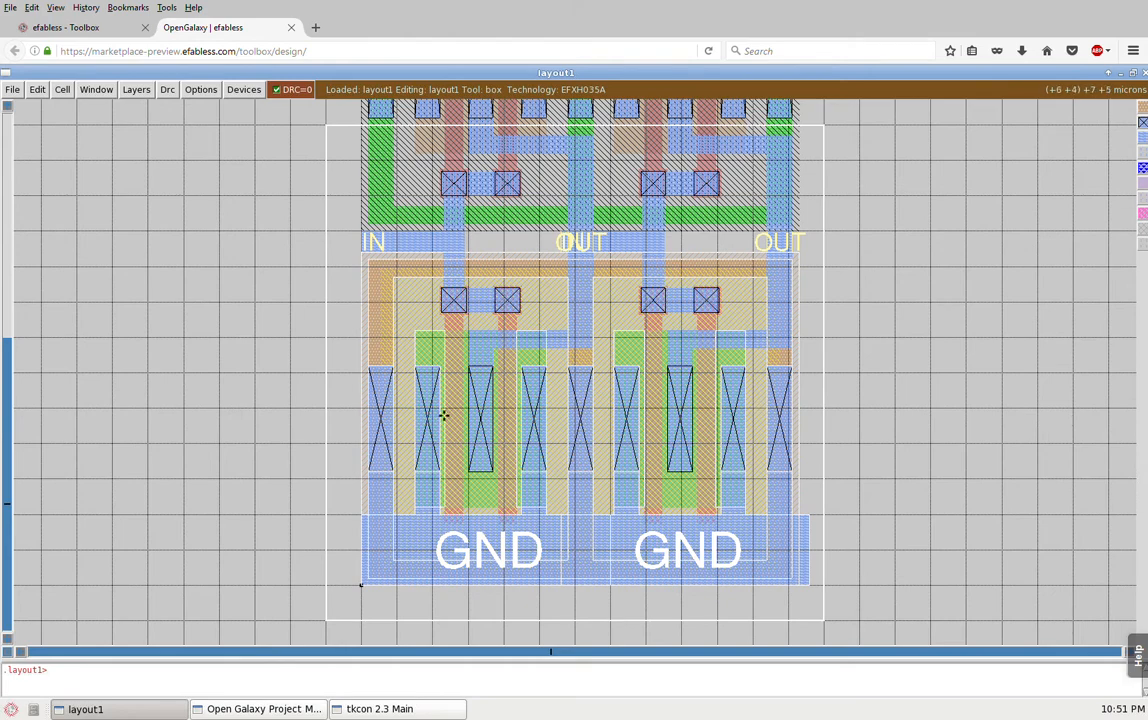
Step: Select the VDD rail and extend the selection to the complete supply net of both inverters
{"action": "key", "text": "shift+z"}
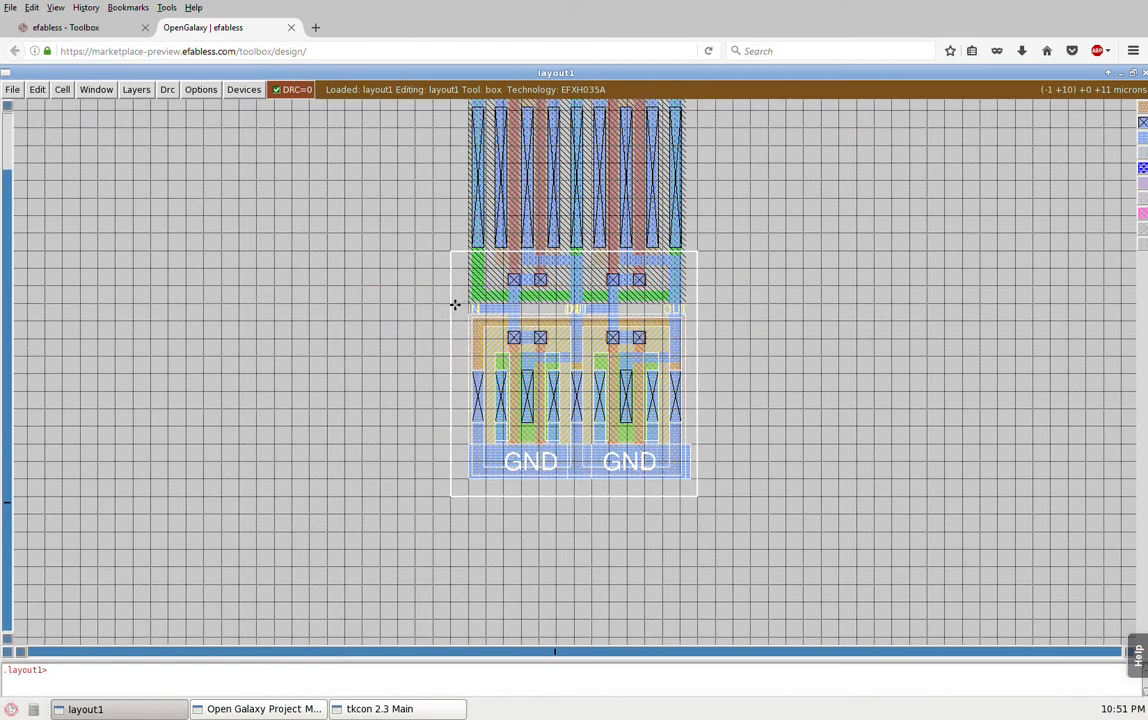
{"action": "key", "text": "shift+z"}
{"action": "left_click", "coordinate": [510, 359]}
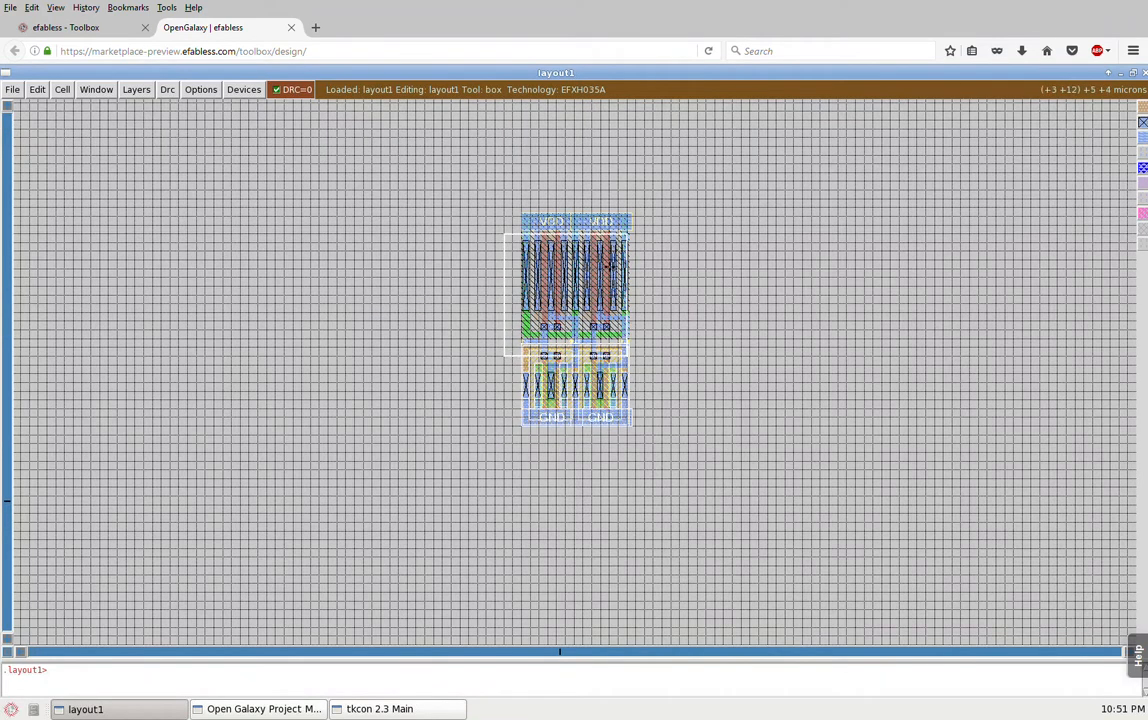
{"action": "right_click", "coordinate": [661, 193]}
{"action": "key", "text": "z"}
{"action": "key", "text": "s"}
{"action": "key", "text": "s"}
{"action": "key", "text": "s"}
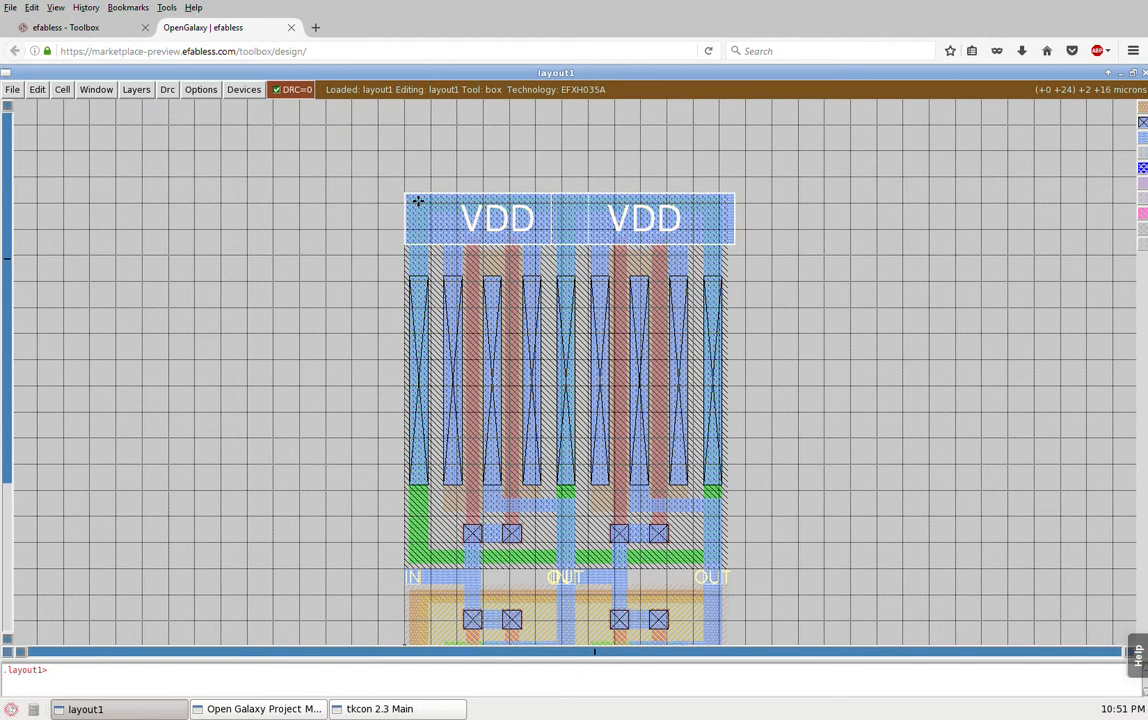
{"action": "key", "text": "s"}
{"action": "key", "text": "s"}
{"action": "key", "text": "s"}
{"action": "key", "text": "s"}
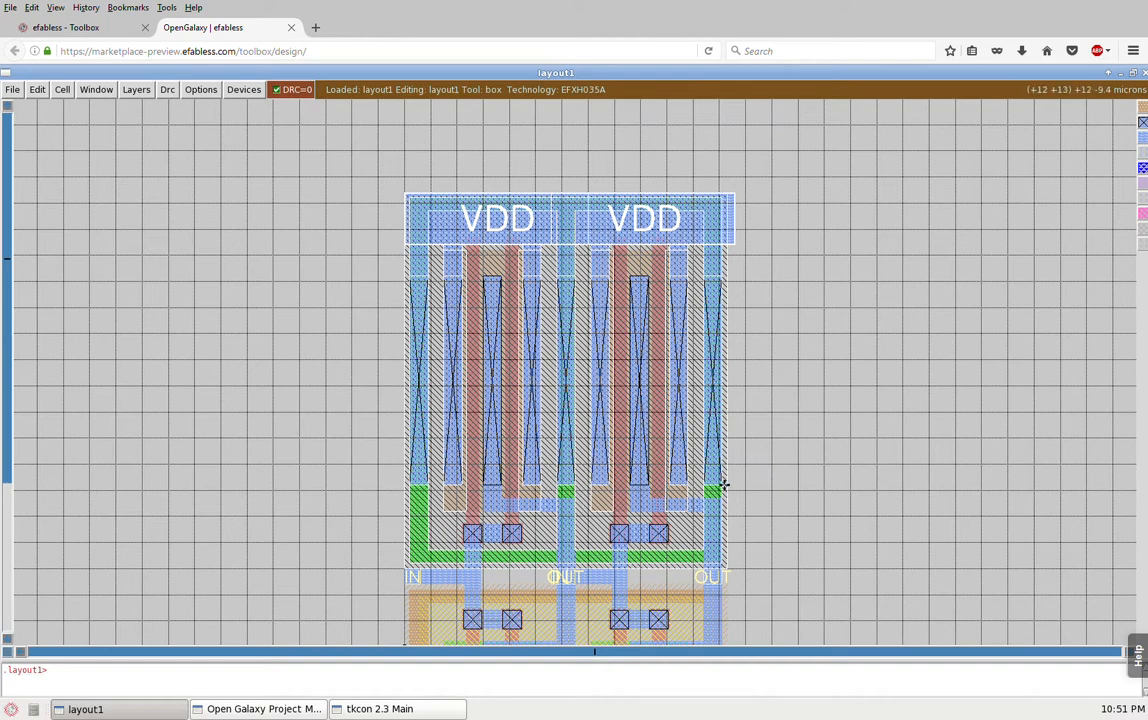
Step: Mark the pmos half of both inverters with a box about 12 by 14 microns and move the box into the empty area beside them
{"action": "left_click", "coordinate": [406, 570]}
{"action": "right_click", "coordinate": [732, 196]}
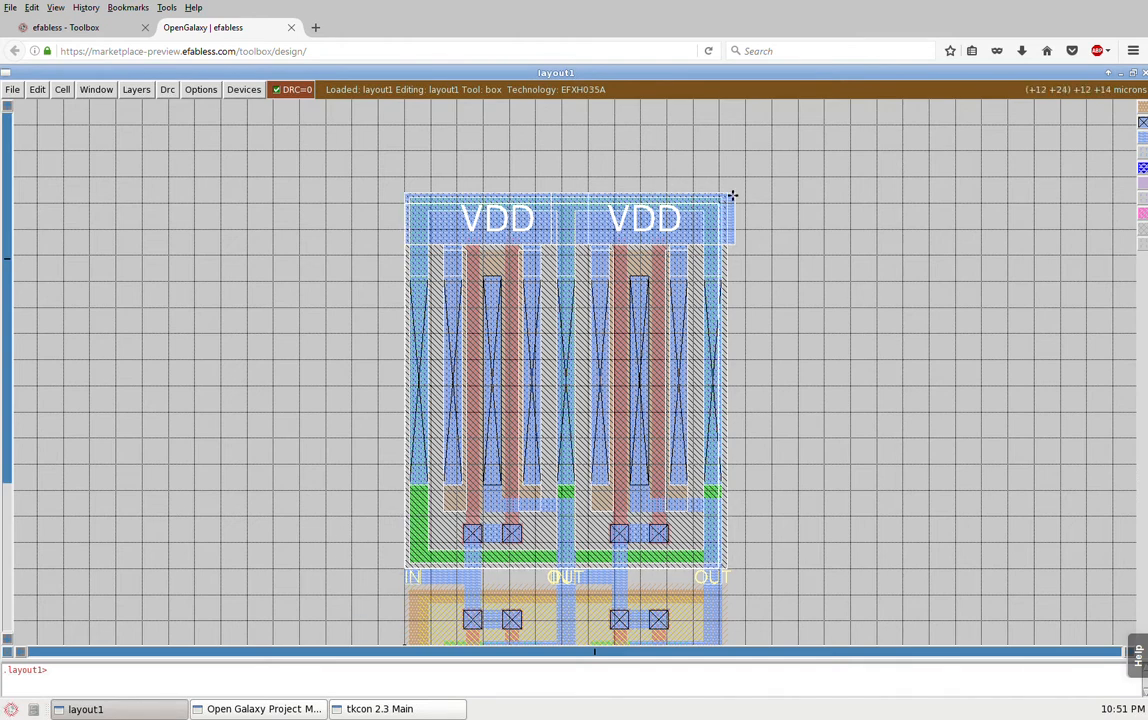
{"action": "left_click", "coordinate": [758, 210]}
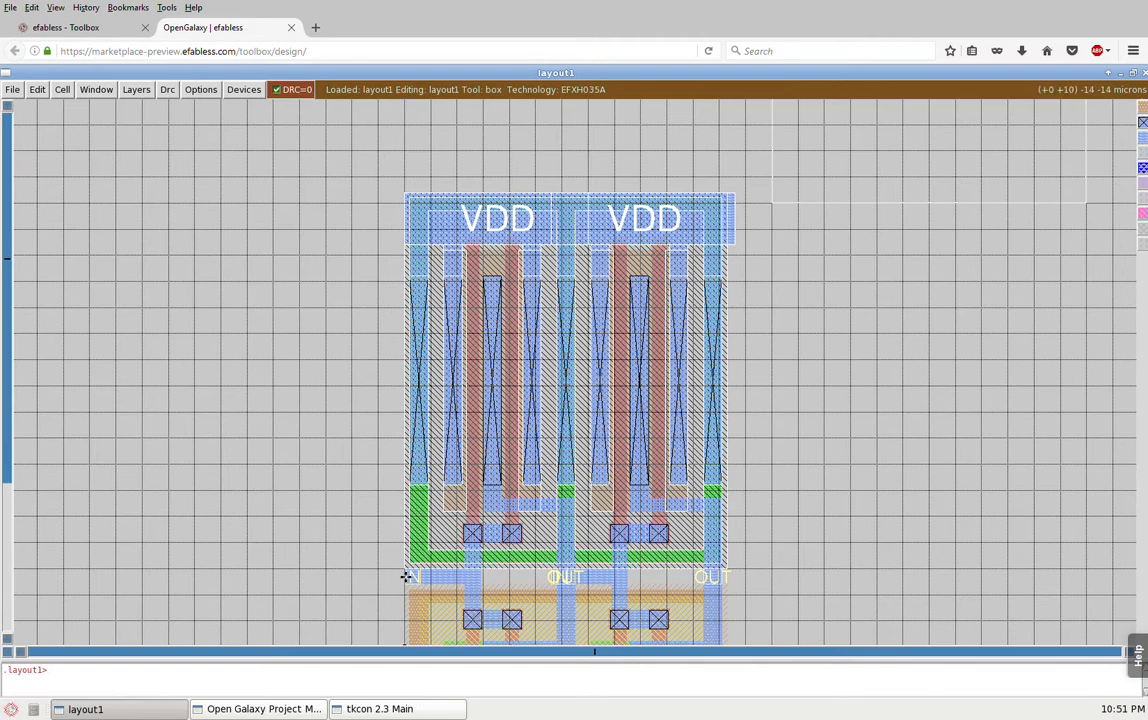
Step: Frame both inverters completely with a box about 14 by 26 microns and zoom to that box
{"action": "key", "text": "shift+z"}
{"action": "left_click", "coordinate": [491, 613]}
{"action": "right_click", "coordinate": [676, 276]}
{"action": "key", "text": "z"}
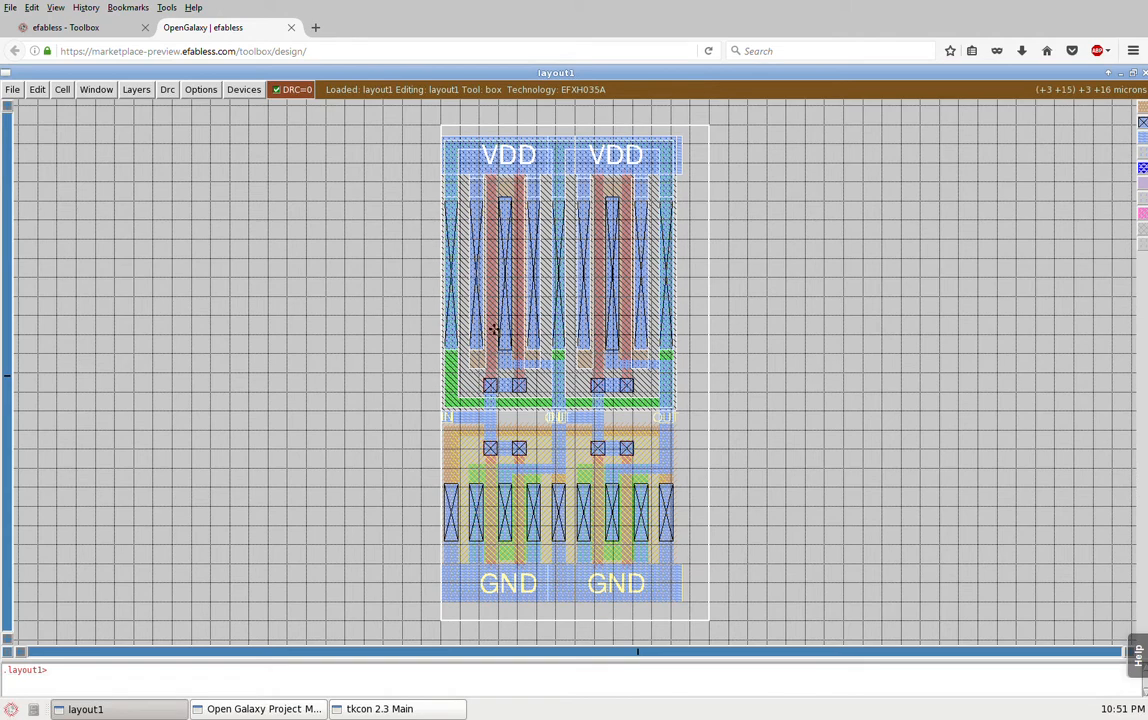
Step: Frame the left inverter's pmos gate area with a box about 4 by 16 microns and zoom to that box
{"action": "left_click", "coordinate": [442, 427]}
{"action": "right_click", "coordinate": [541, 133]}
{"action": "key", "text": "z"}
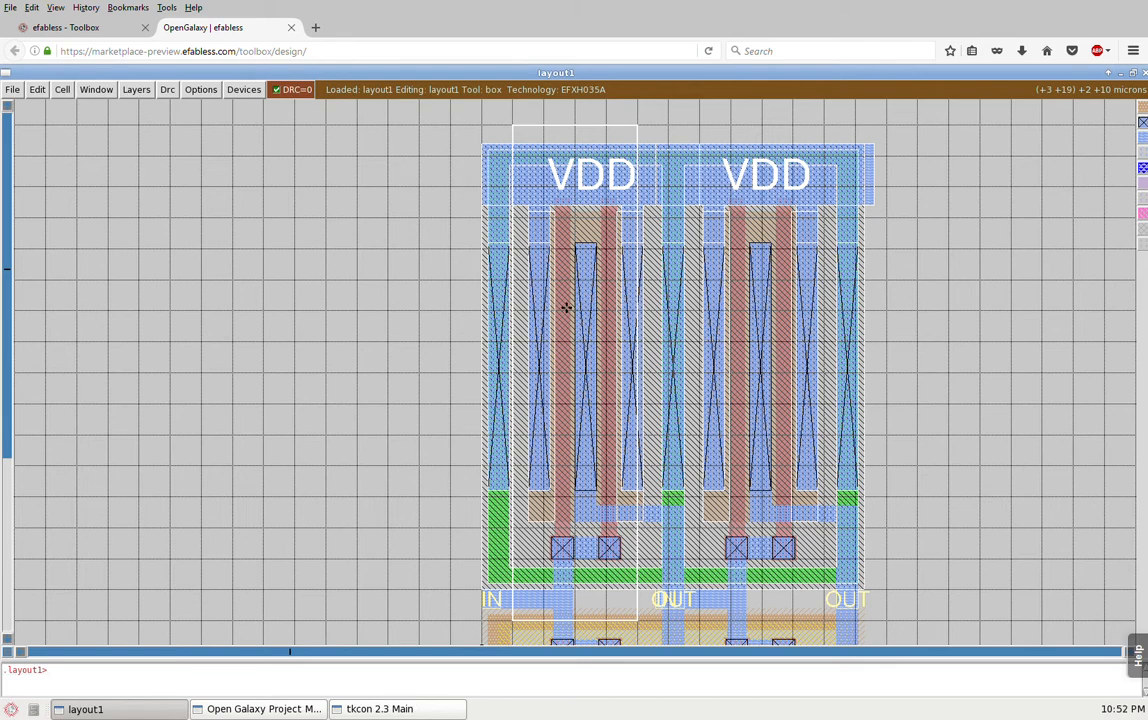
Step: Select the first polysilicon gate strip of the left inverter's pmos with the box and measure the box
{"action": "key", "text": "i"}
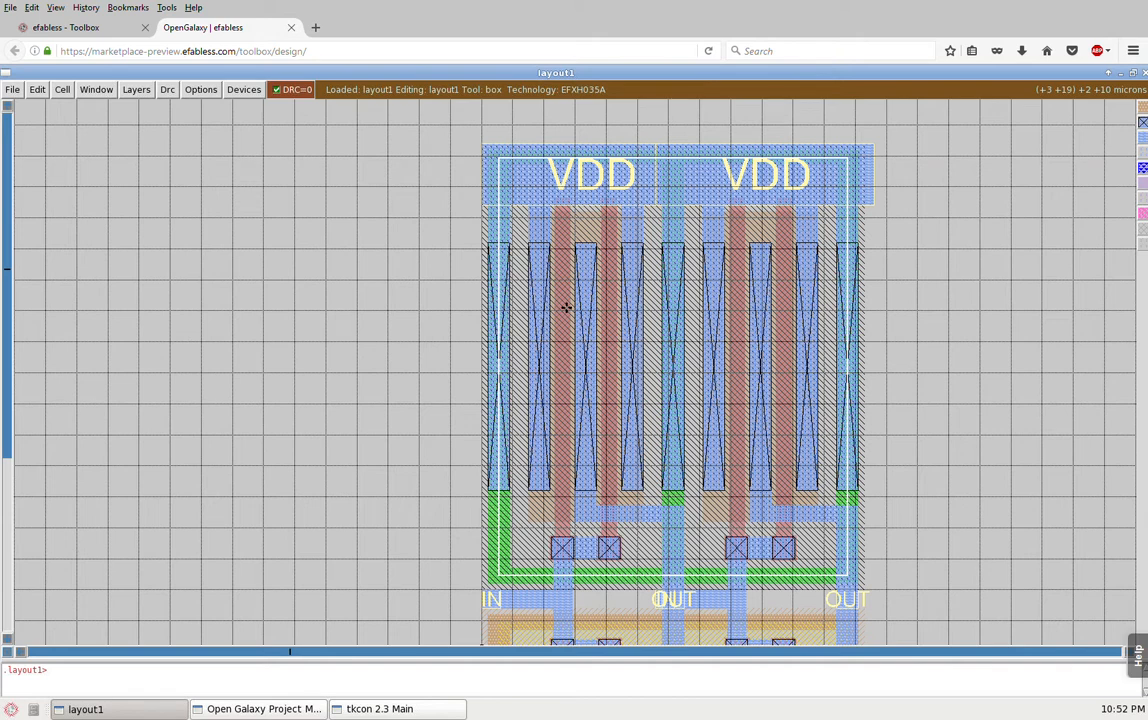
{"action": "key", "text": "i"}
{"action": "key", "text": "s"}
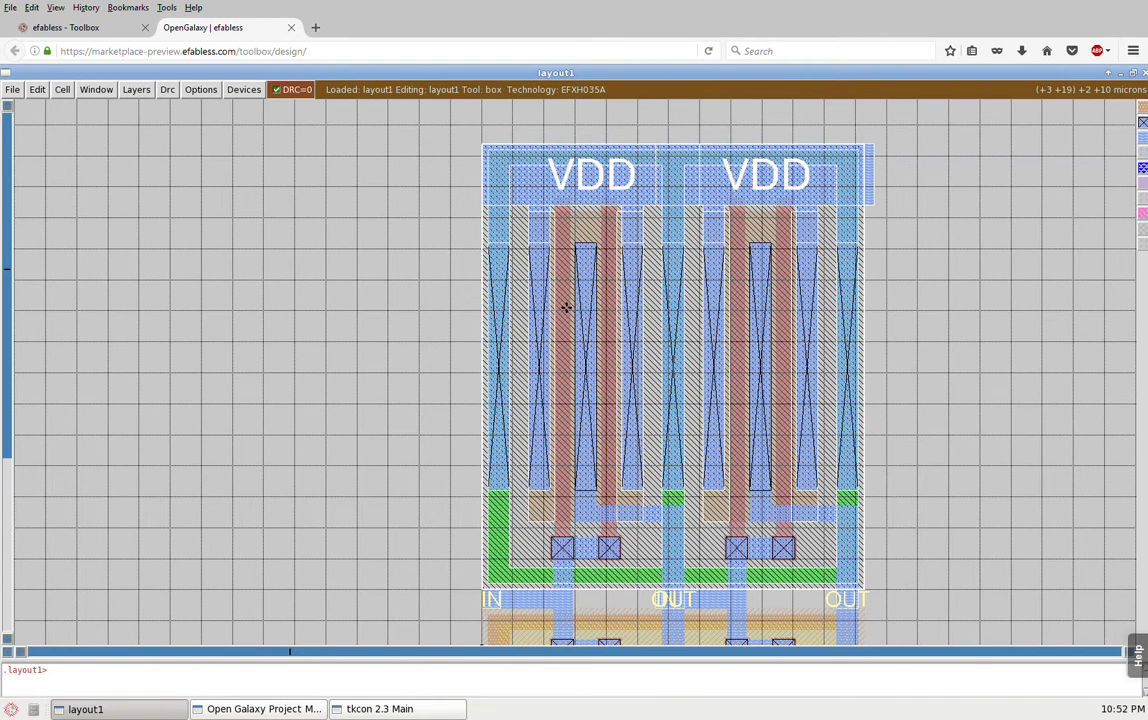
{"action": "key", "text": "s"}
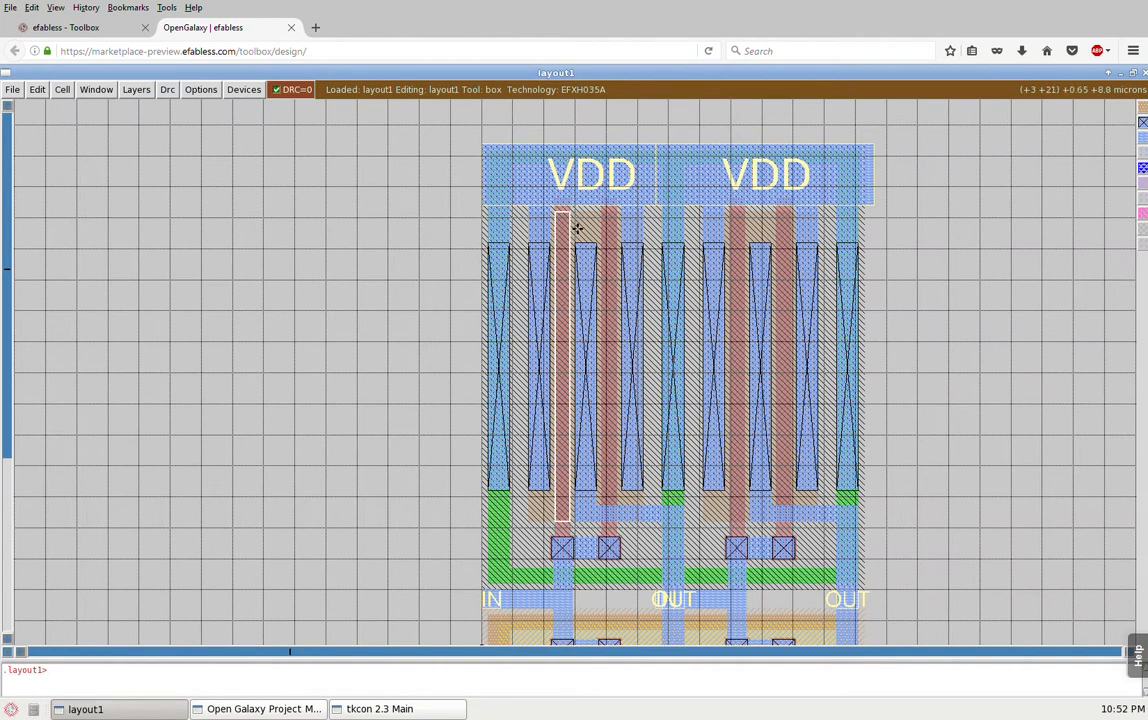
{"action": "left_click", "coordinate": [61, 95]}
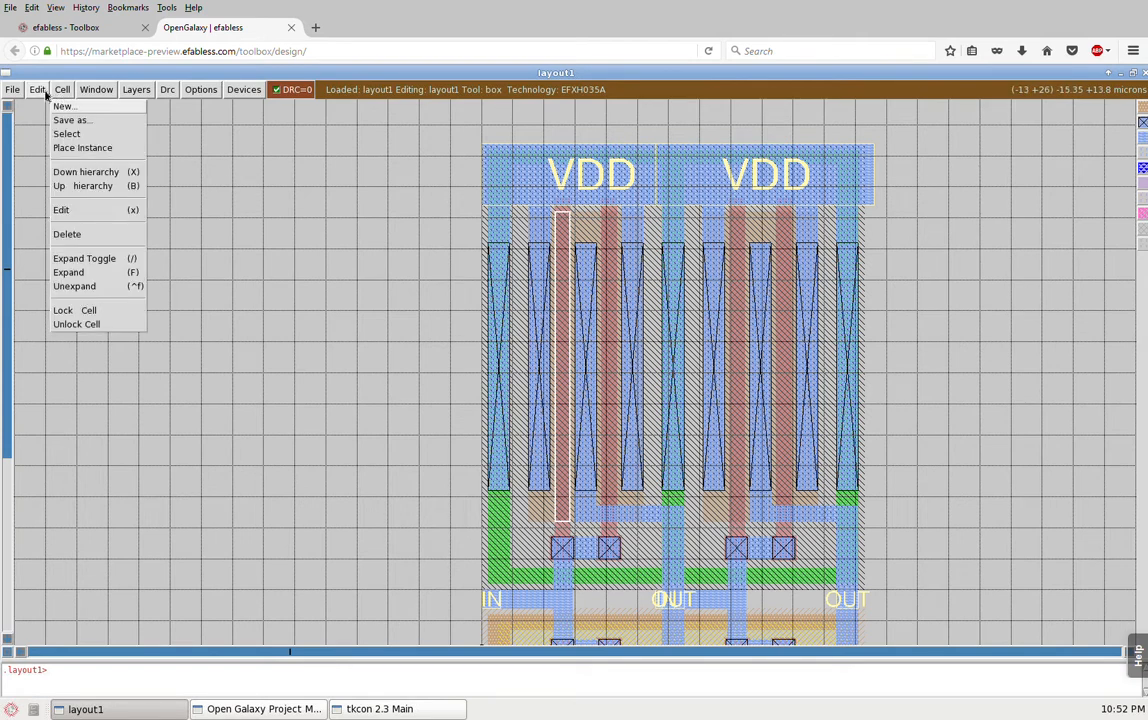
{"action": "mouse_move", "coordinate": [37, 92]}
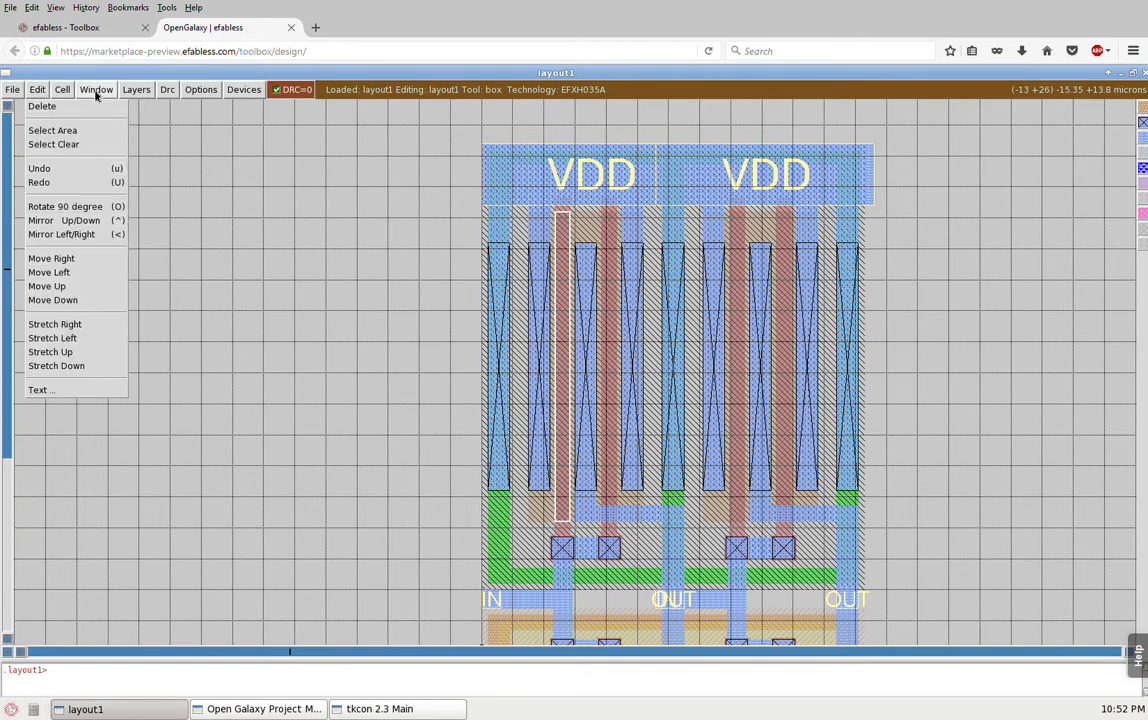
{"action": "mouse_move", "coordinate": [96, 90]}
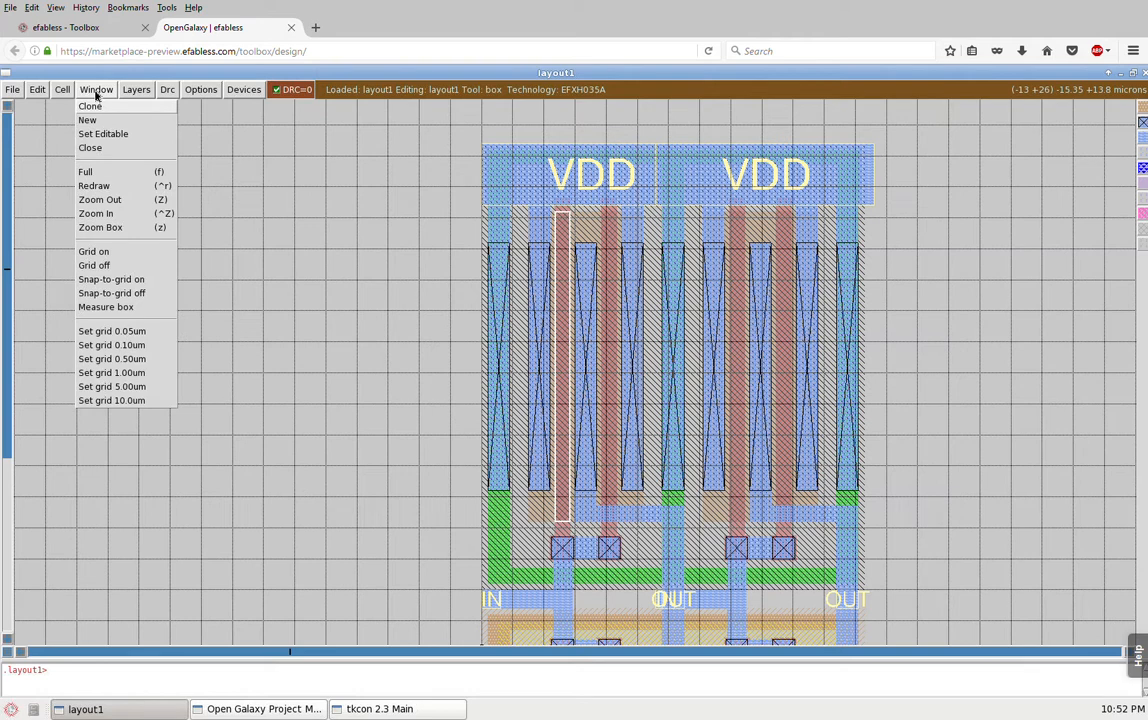
{"action": "left_click", "coordinate": [112, 309]}
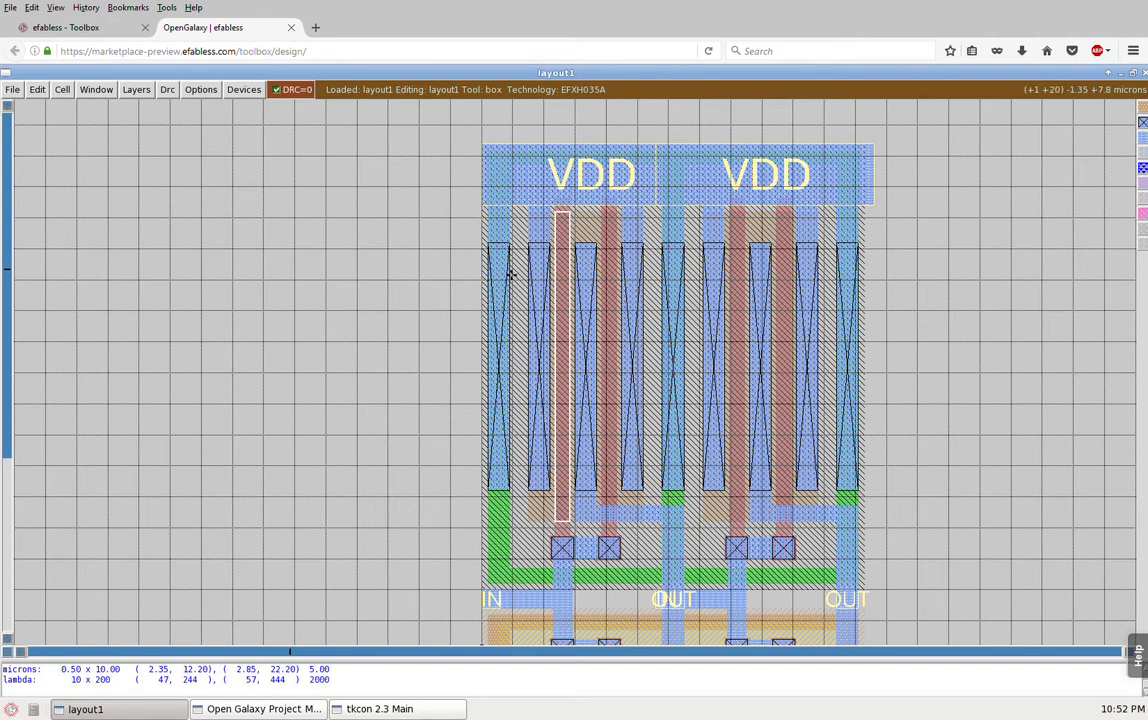
Step: Cycle the cell selection through the hierarchy levels, select the left inverter instance inv1_0 and collapse it to its outline
{"action": "key", "text": "i"}
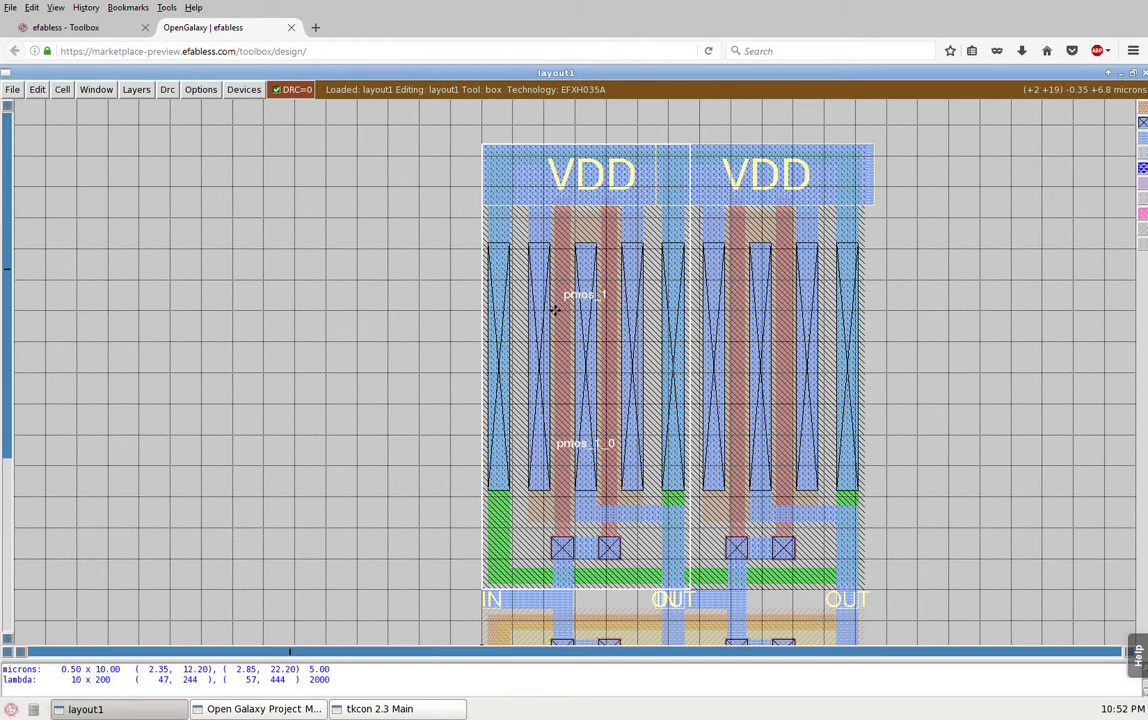
{"action": "key", "text": "i"}
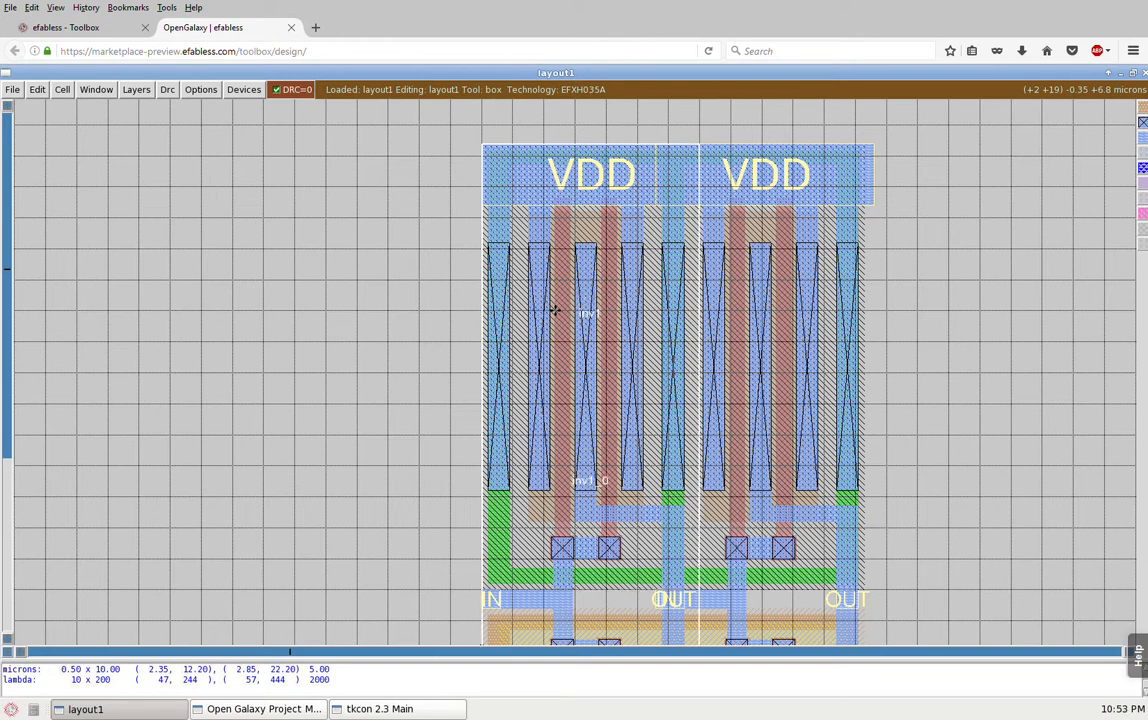
{"action": "key", "text": "i"}
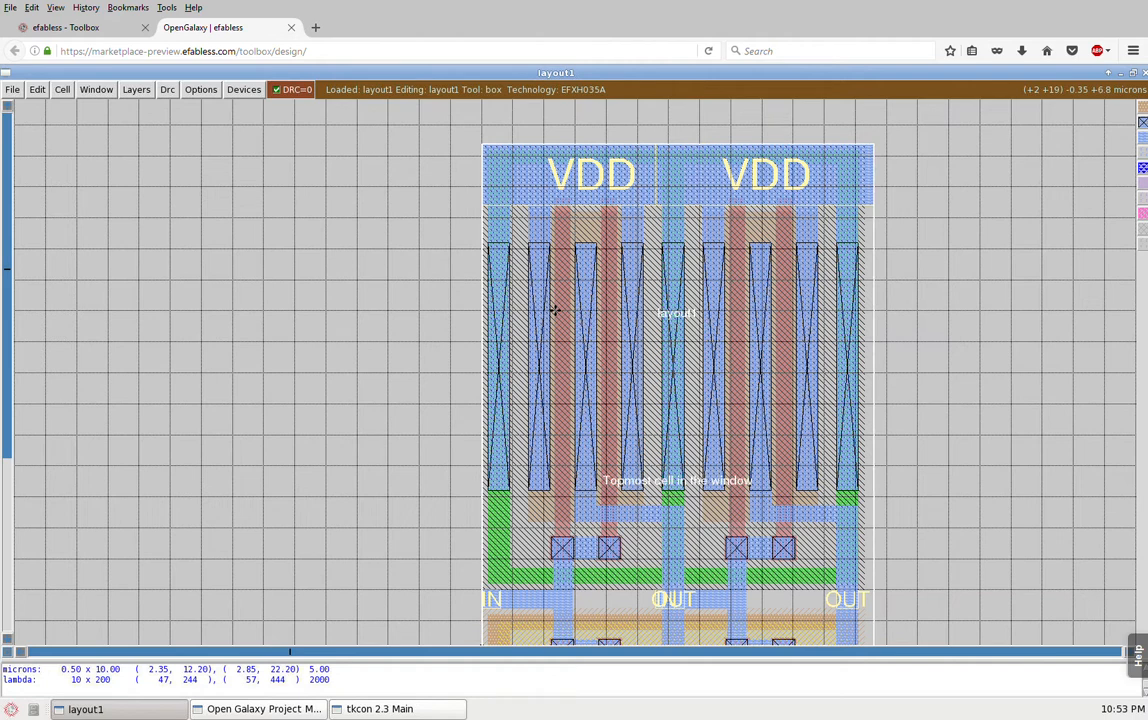
{"action": "key", "text": "i"}
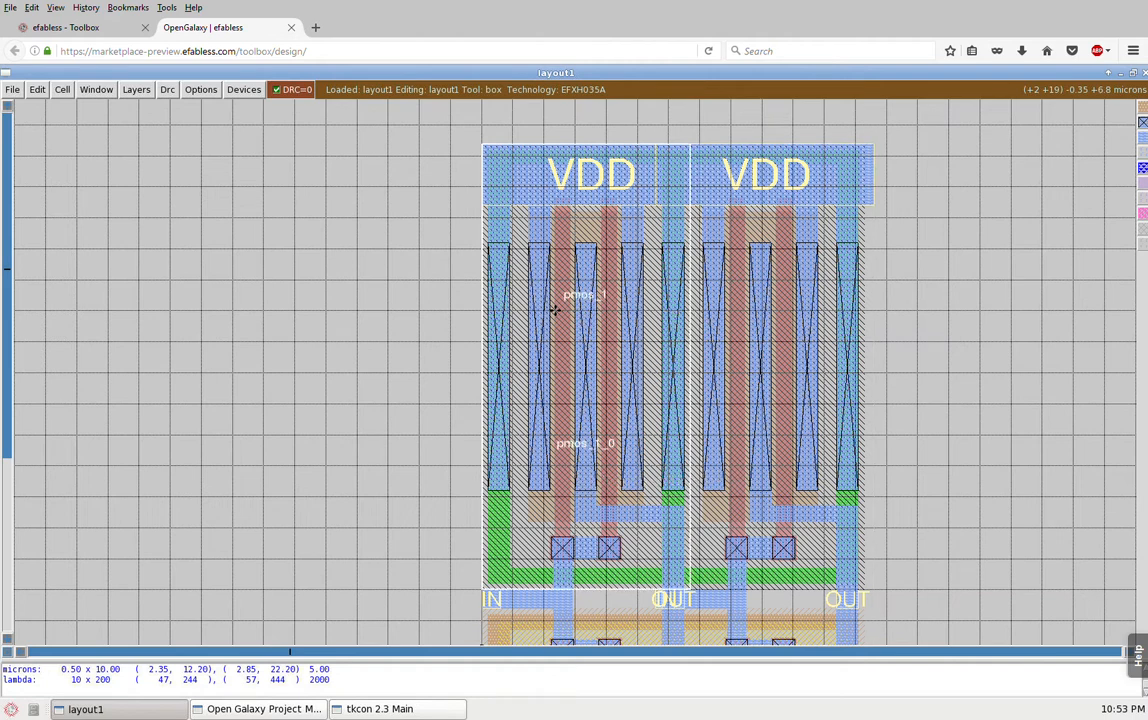
{"action": "key", "text": "i"}
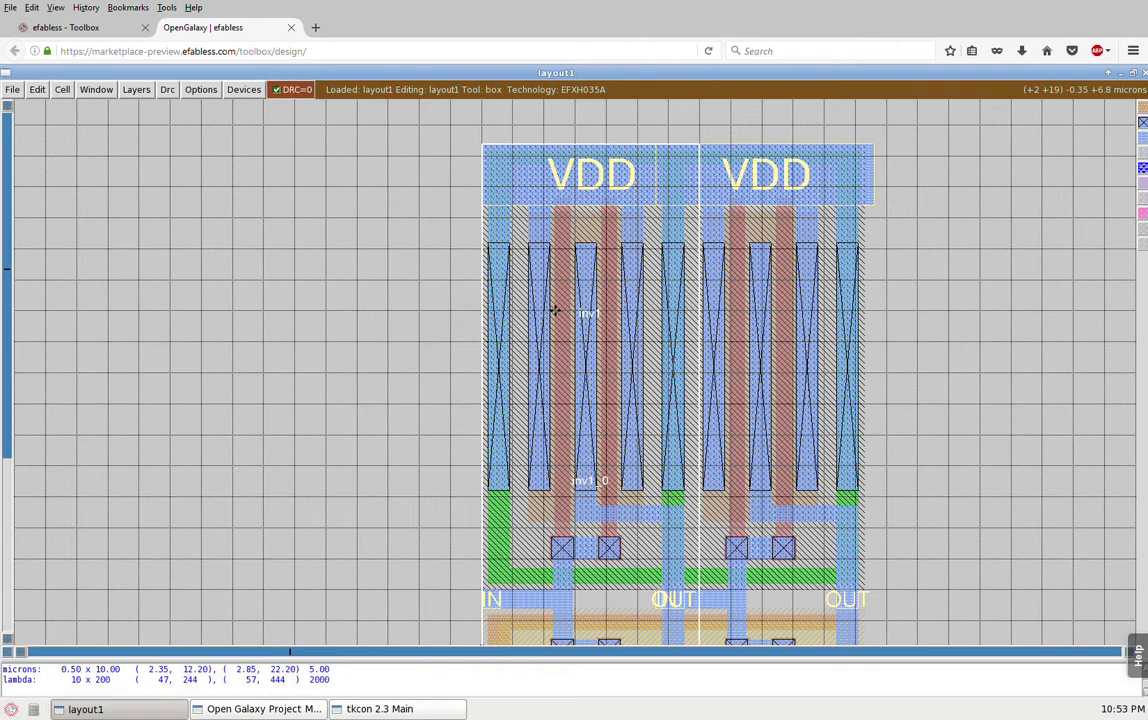
{"action": "key", "text": "d"}
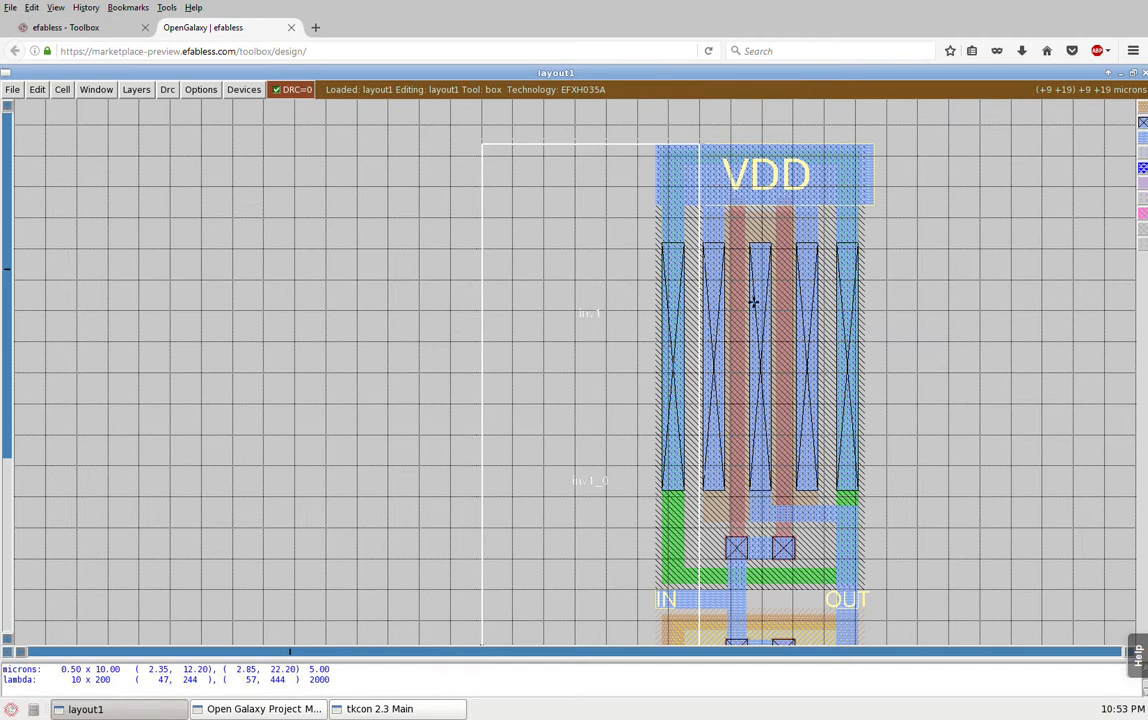
Step: Select the right inverter instance inv1_1, collapse it to its outline and show the whole layout
{"action": "key", "text": "i"}
{"action": "key", "text": "i"}
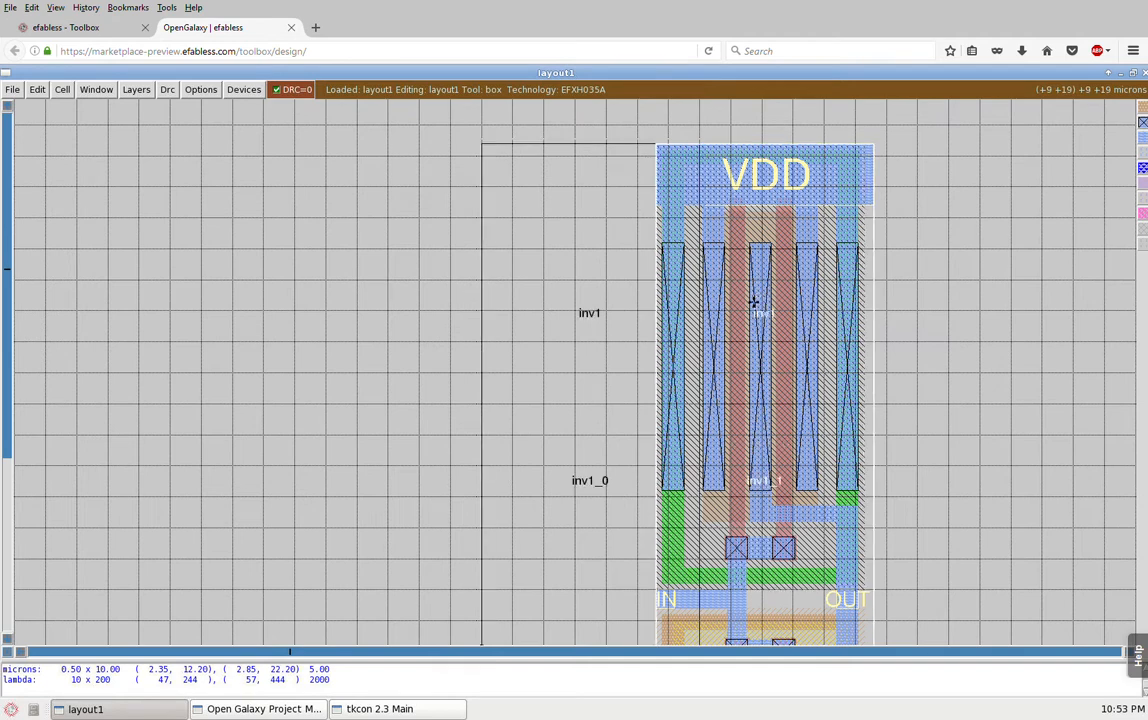
{"action": "key", "text": "d"}
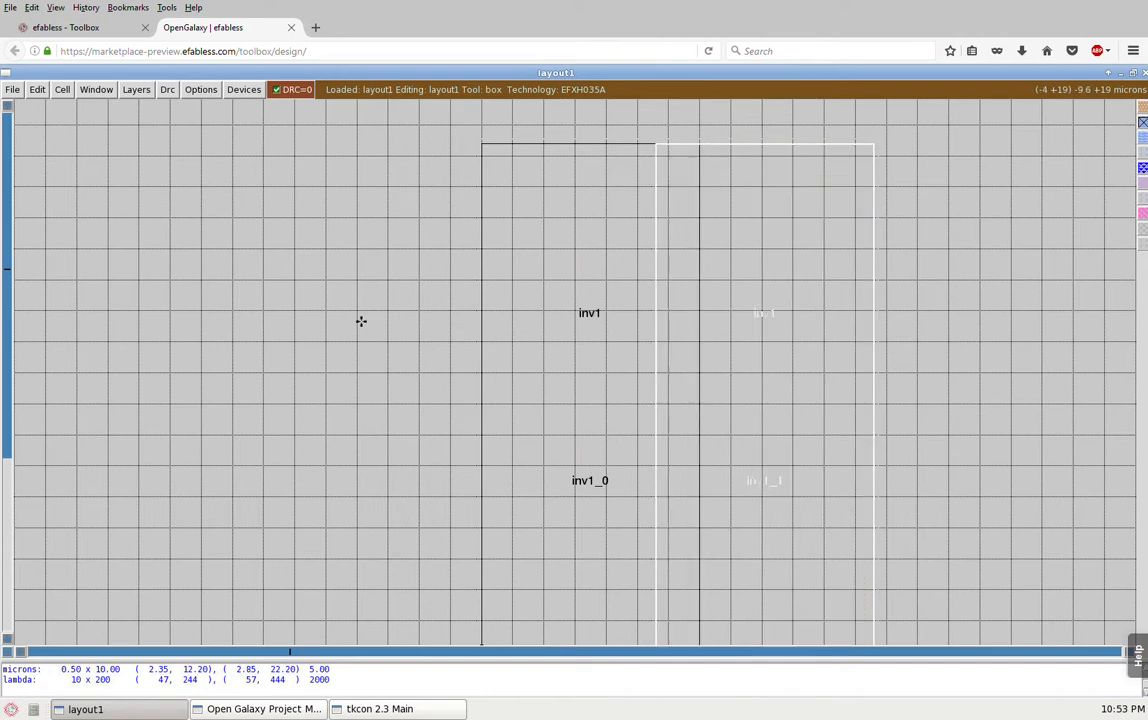
{"action": "key", "text": "v"}
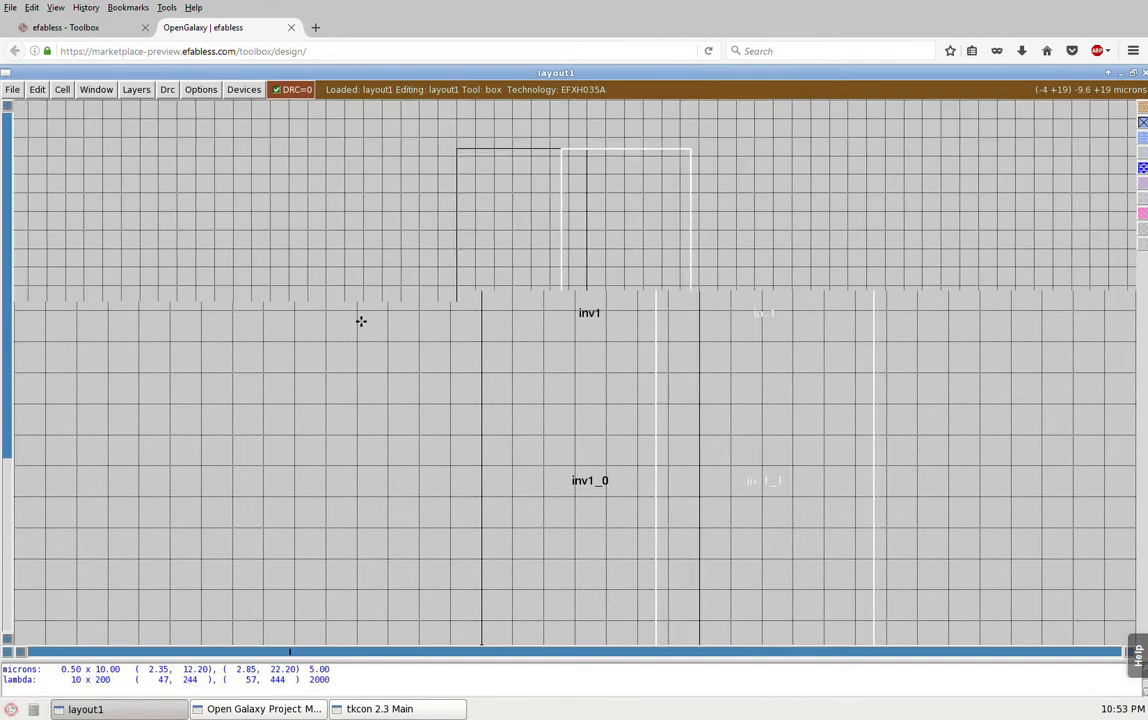
Step: Copy the inverter instance inv1_1 and place the copy to its right with a gap of about 0.4 microns
{"action": "left_click", "coordinate": [387, 366]}
{"action": "right_click", "coordinate": [408, 325]}
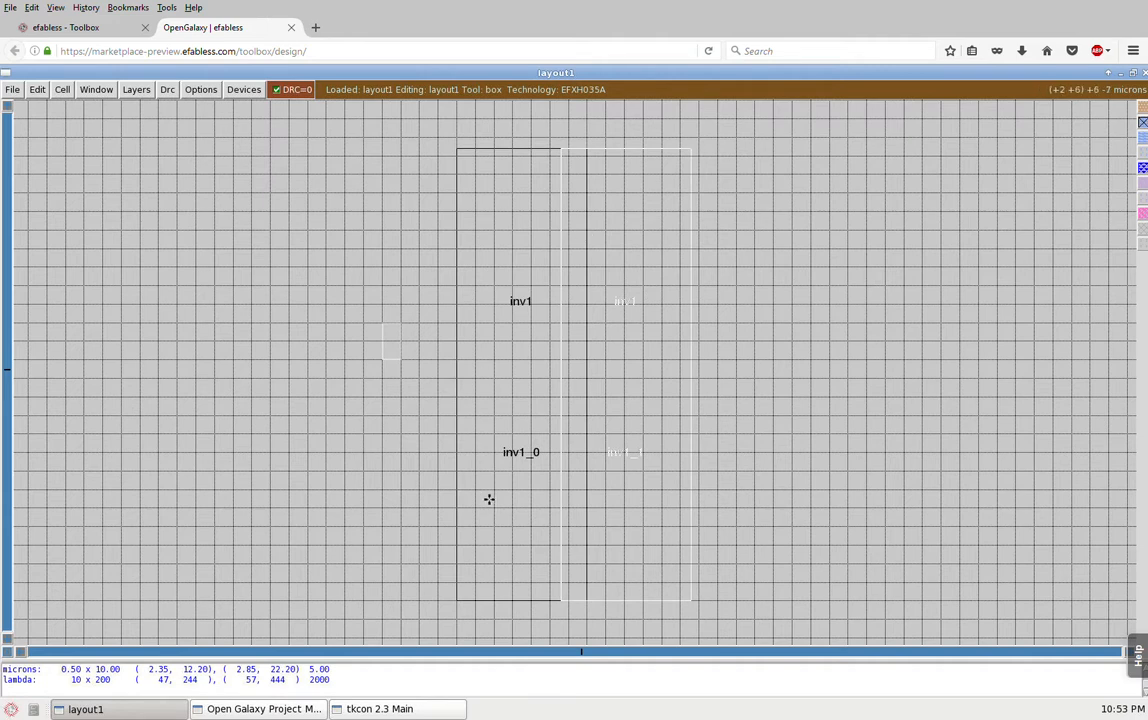
{"action": "left_click", "coordinate": [643, 322]}
{"action": "key", "text": "s"}
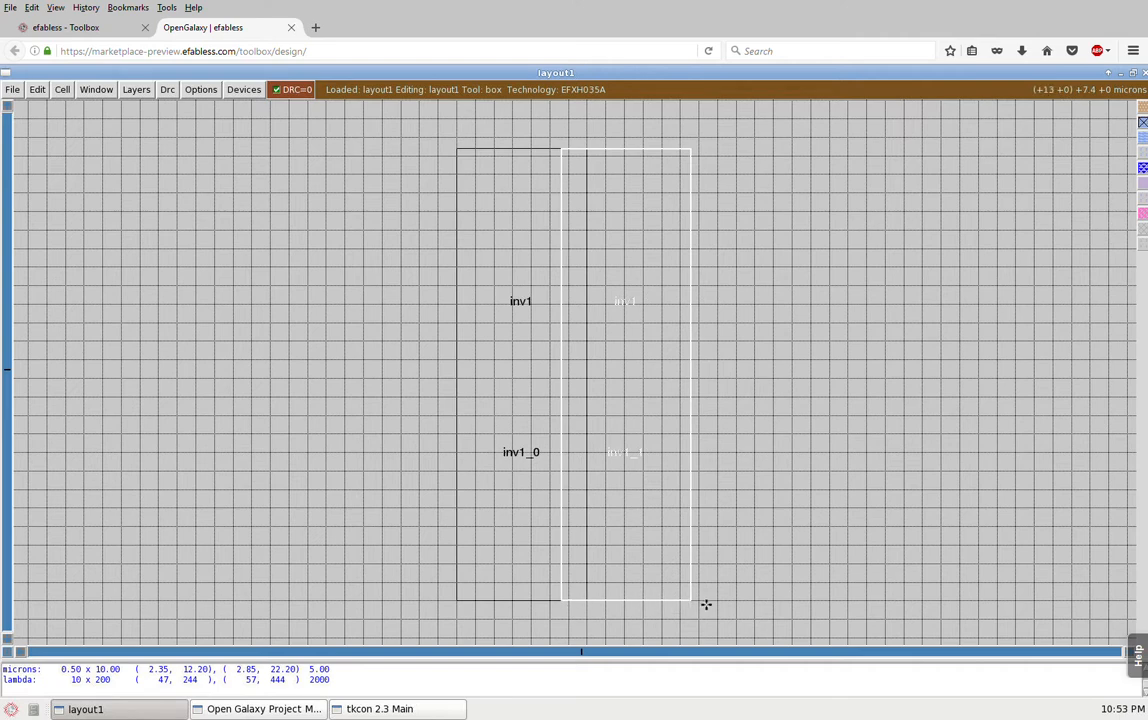
{"action": "key", "text": "c"}
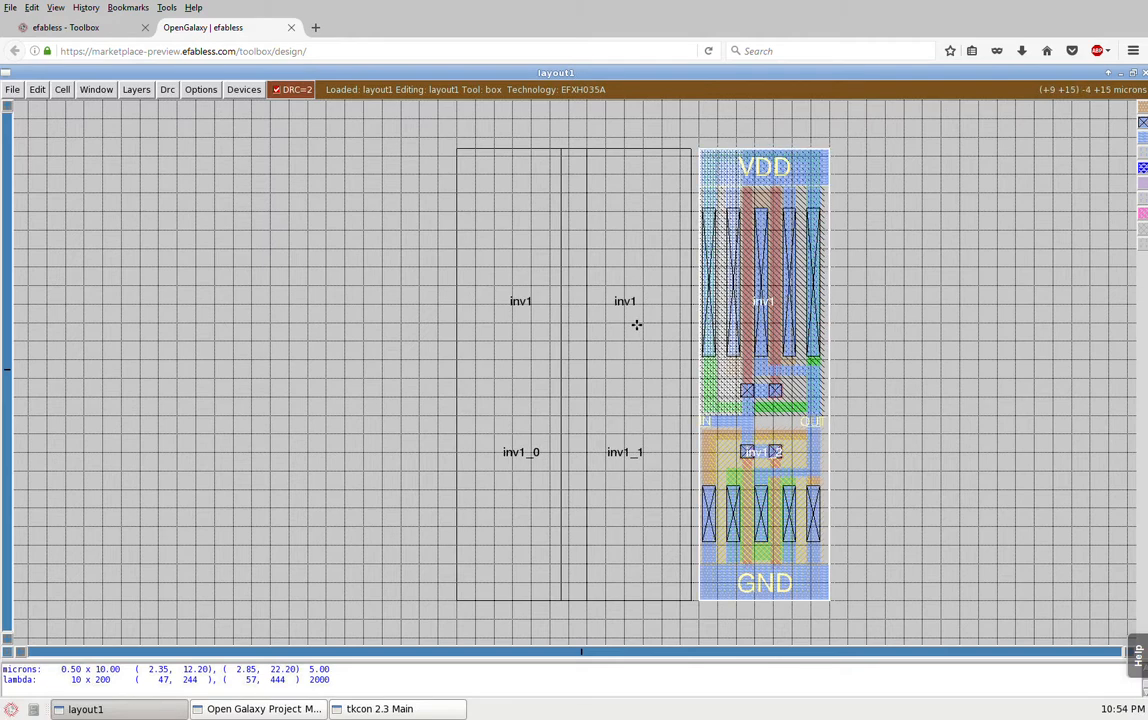
Step: Expand the inverter instance inv1_1 and zoom to a box about 5 by 6 microns around the gap to its copy
{"action": "key", "text": "i"}
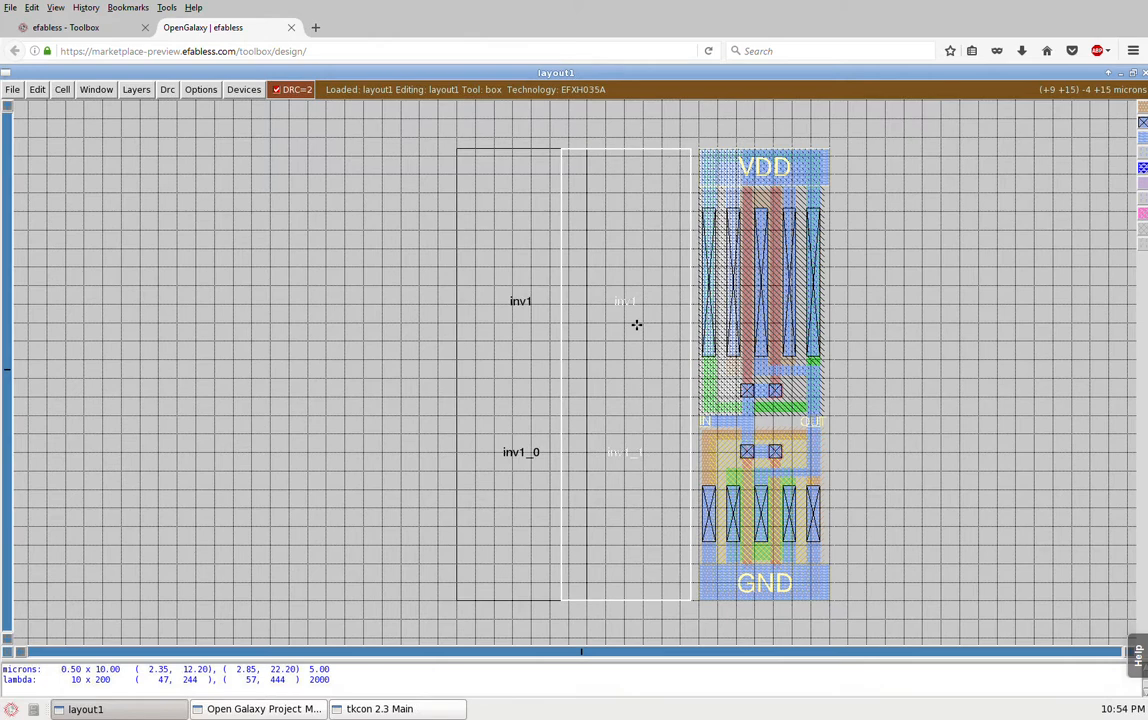
{"action": "key", "text": "x"}
{"action": "left_click", "coordinate": [662, 378]}
{"action": "right_click", "coordinate": [756, 266]}
{"action": "key", "text": "z"}
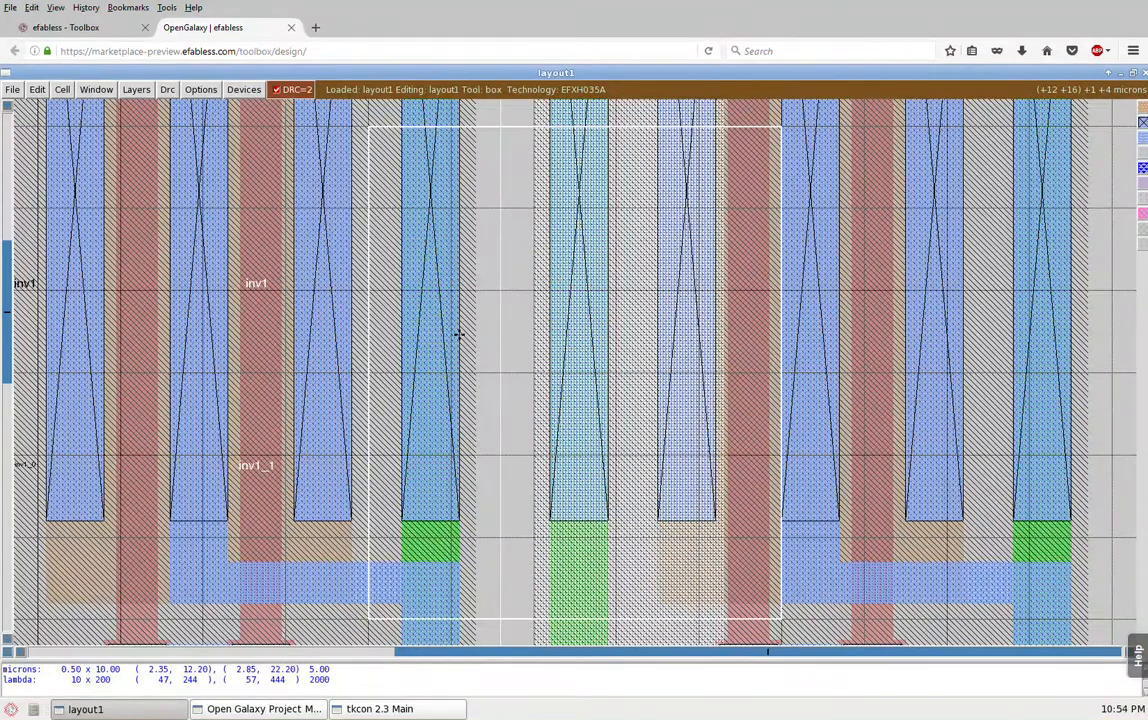
Step: Query the DRC violation inside the box around the gap and set the grid to 0.10 um
{"action": "key", "text": "y"}
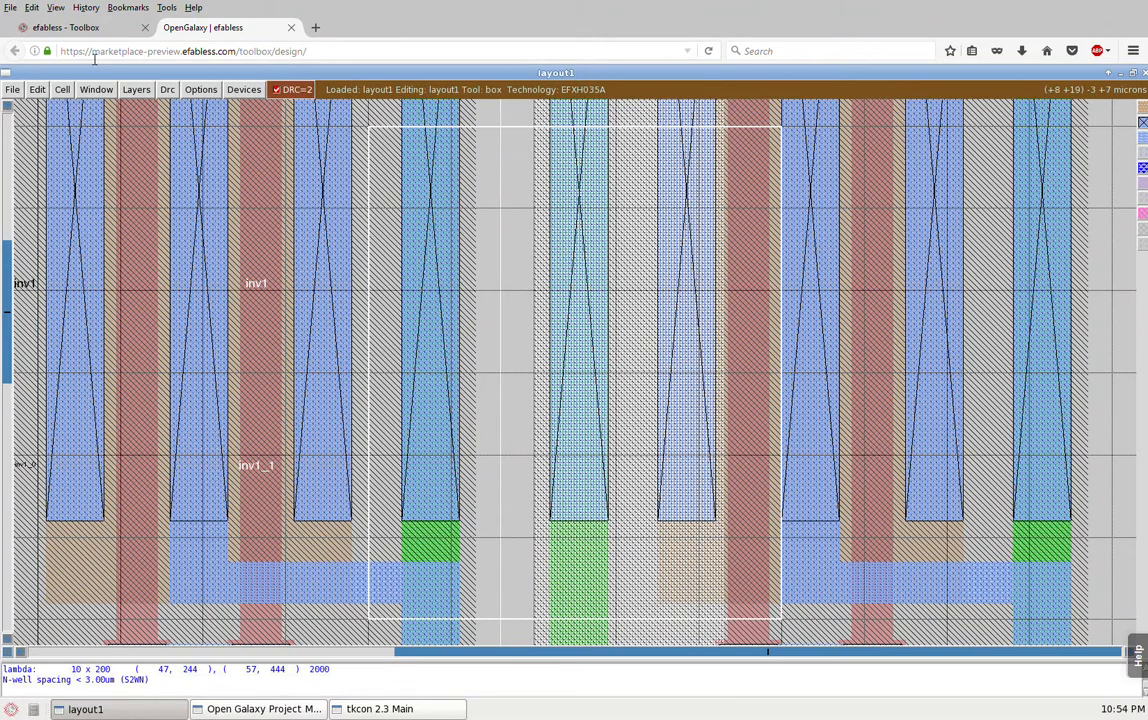
{"action": "left_click", "coordinate": [60, 90]}
{"action": "left_click", "coordinate": [96, 90]}
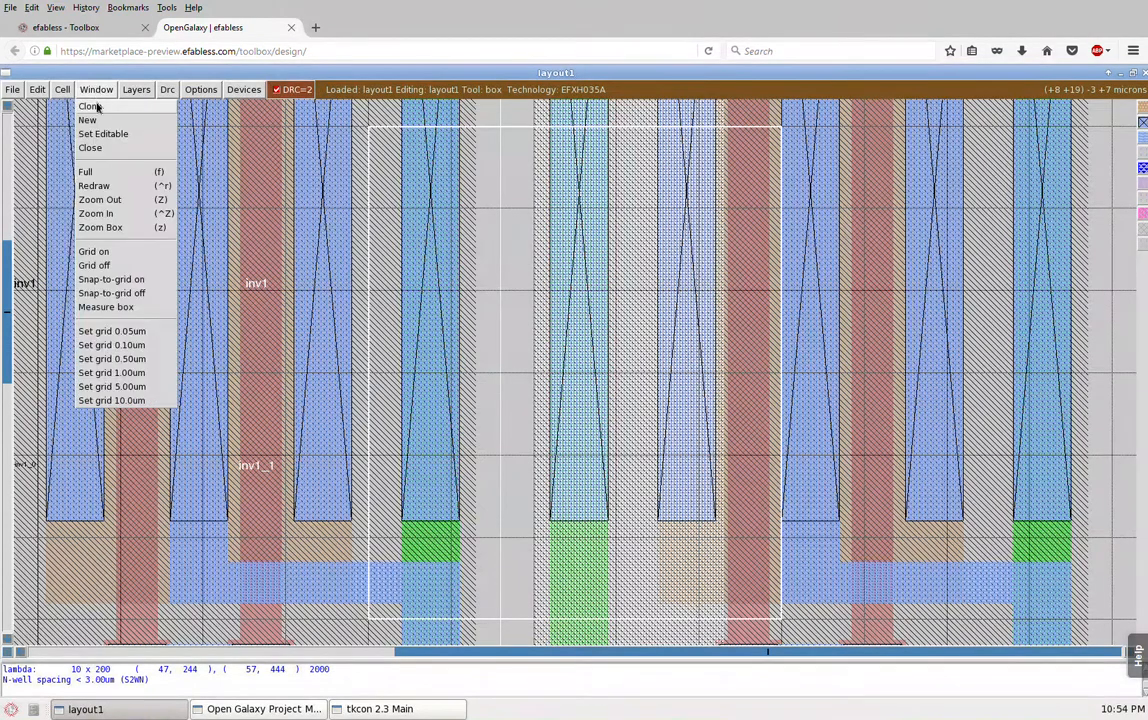
{"action": "left_click", "coordinate": [100, 358]}
Step: Span the n-well gap with a box about 0.7 by 0.5 microns and make the topmost cell layout1 the edit cell
{"action": "left_click", "coordinate": [475, 355]}
{"action": "right_click", "coordinate": [536, 317]}
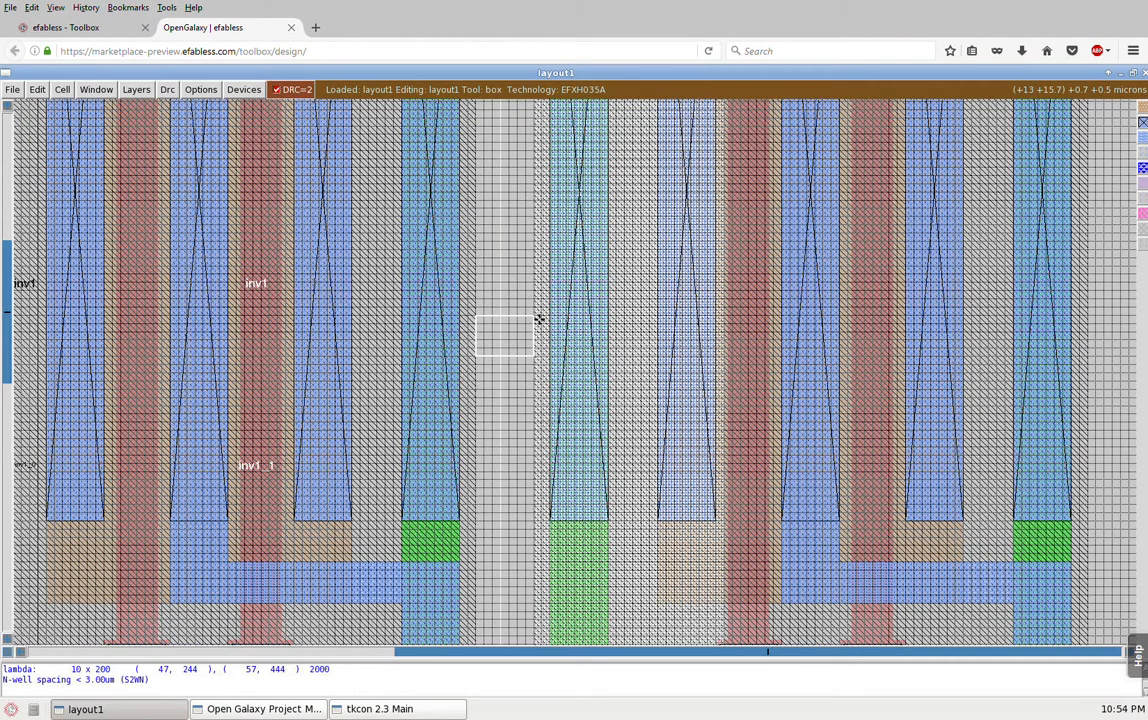
{"action": "key", "text": "i"}
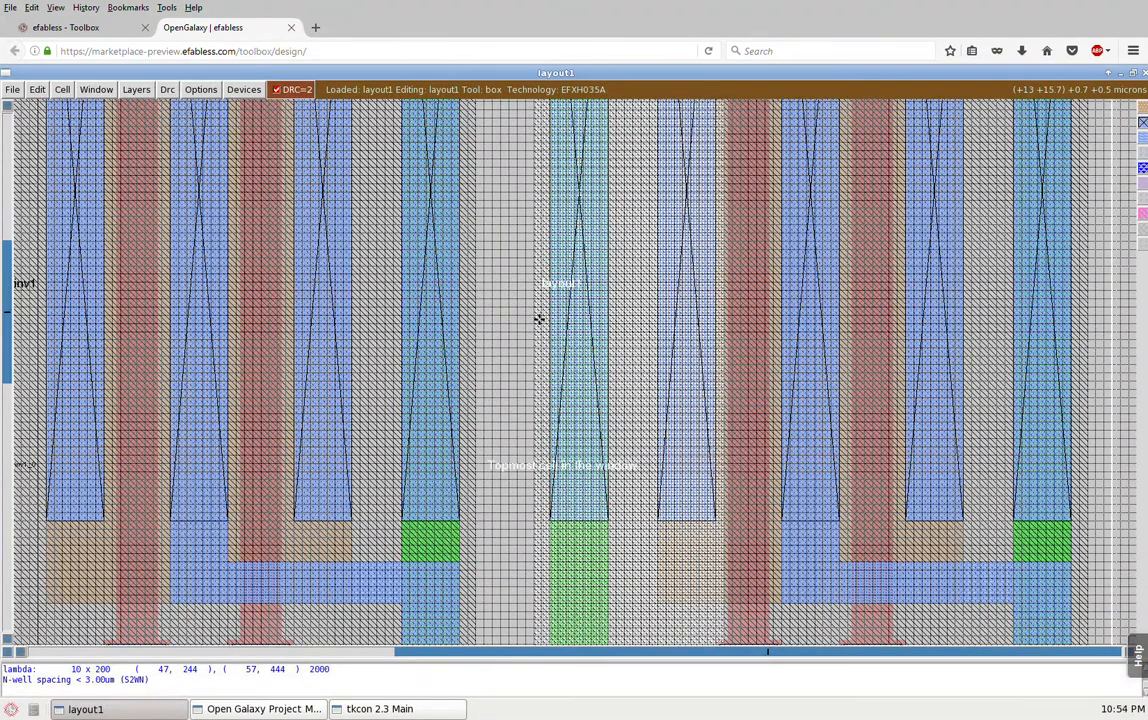
{"action": "key", "text": "e"}
Step: Span the gap between the two neighbouring n-wells with a box about 0.7 by 0.8 microns and measure it
{"action": "left_click", "coordinate": [484, 356]}
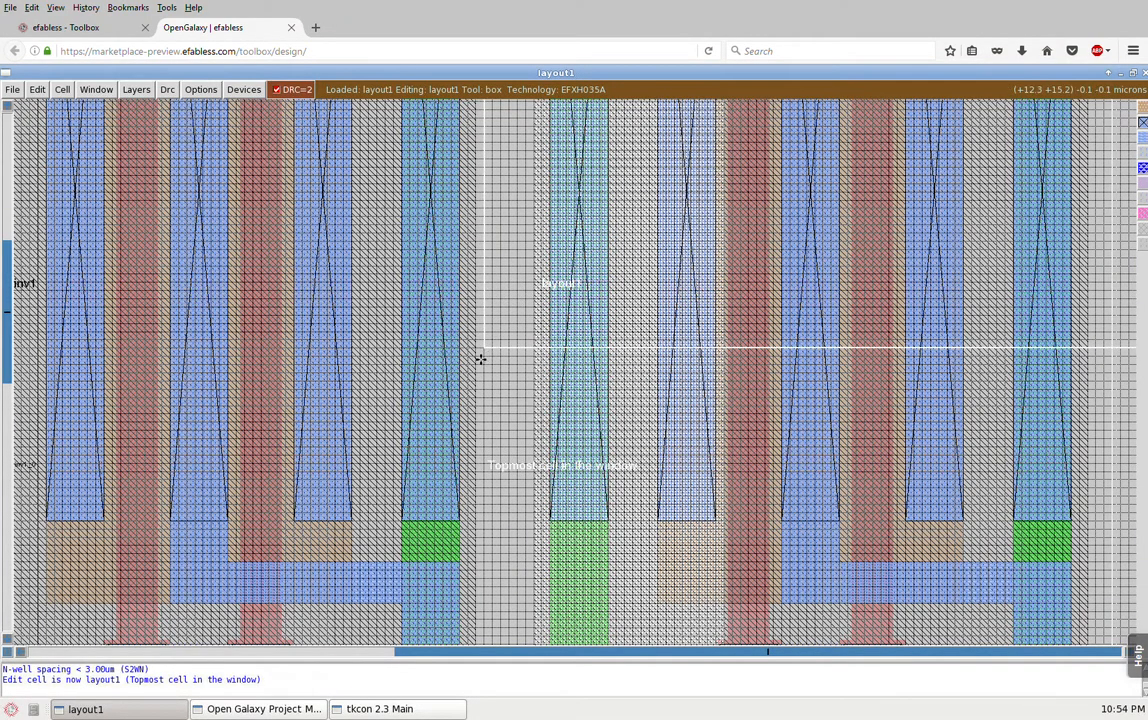
{"action": "right_click", "coordinate": [540, 292]}
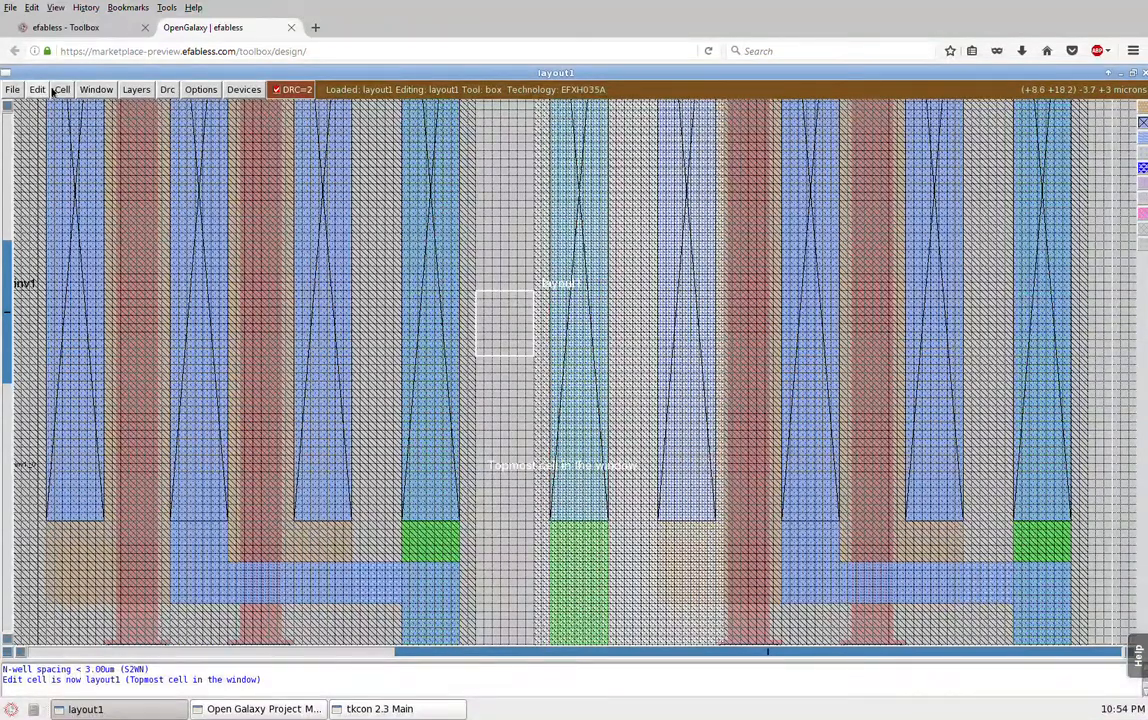
{"action": "left_click", "coordinate": [104, 92]}
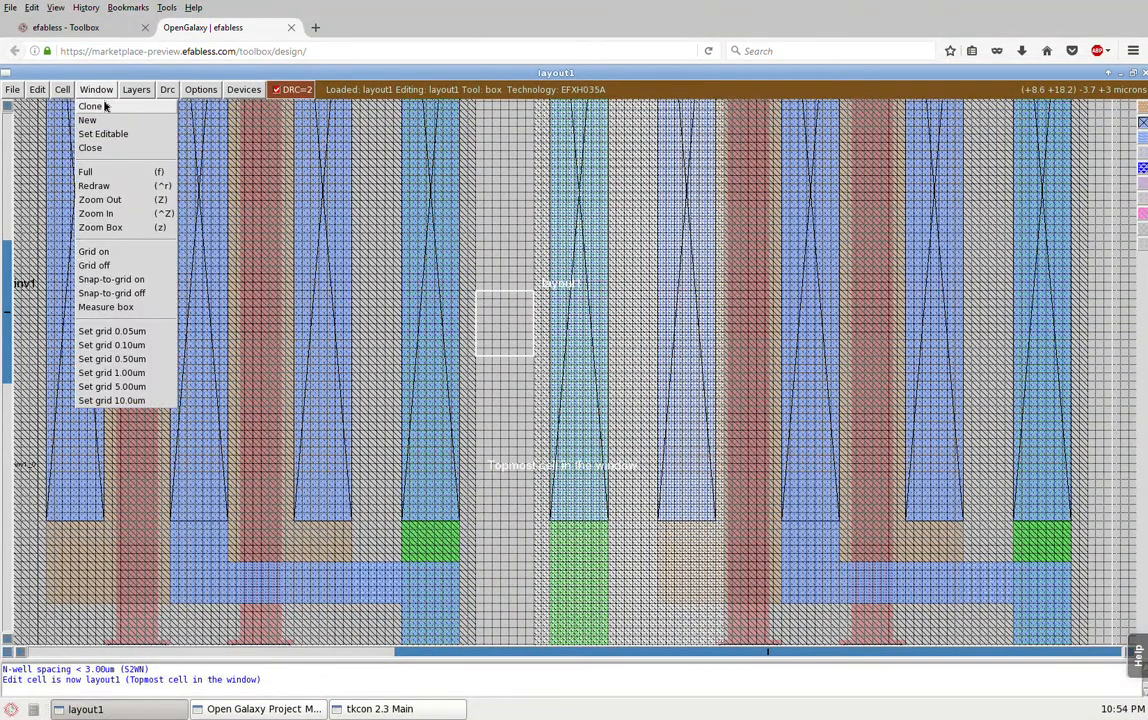
{"action": "left_click", "coordinate": [112, 309]}
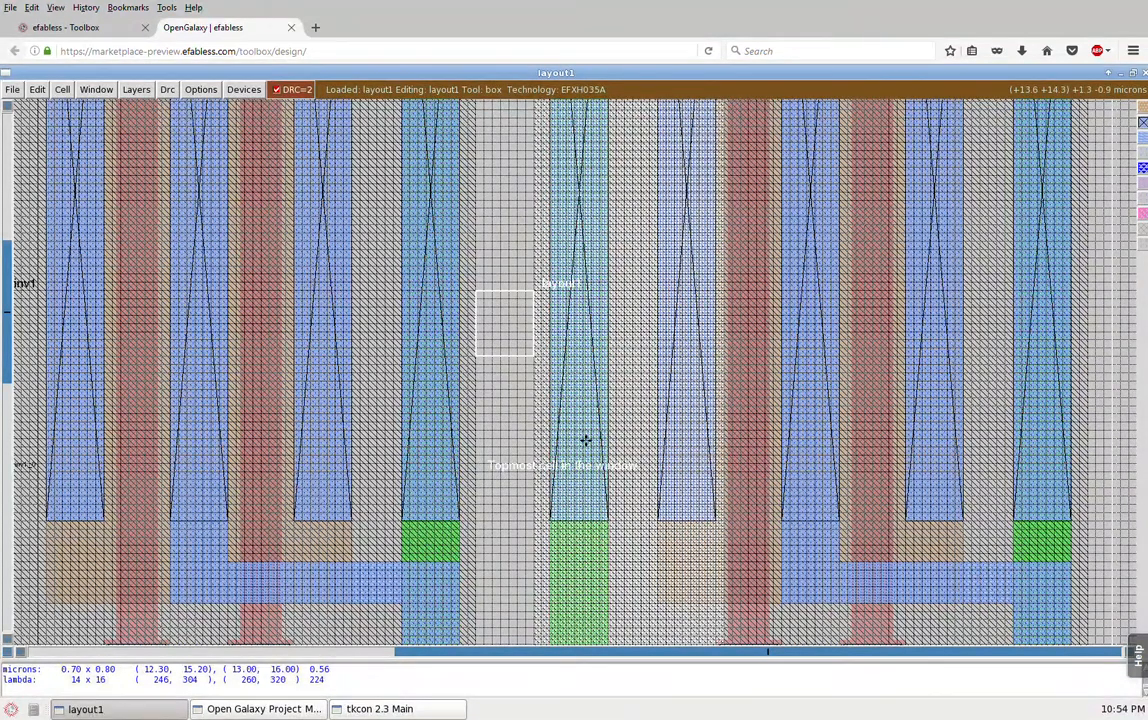
Step: Move the inverter copy inv1_2 to the right by about 2.3 microns, leaving about 3 microns between the n-wells
{"action": "key", "text": "shift+z"}
{"action": "key", "text": "shift+z"}
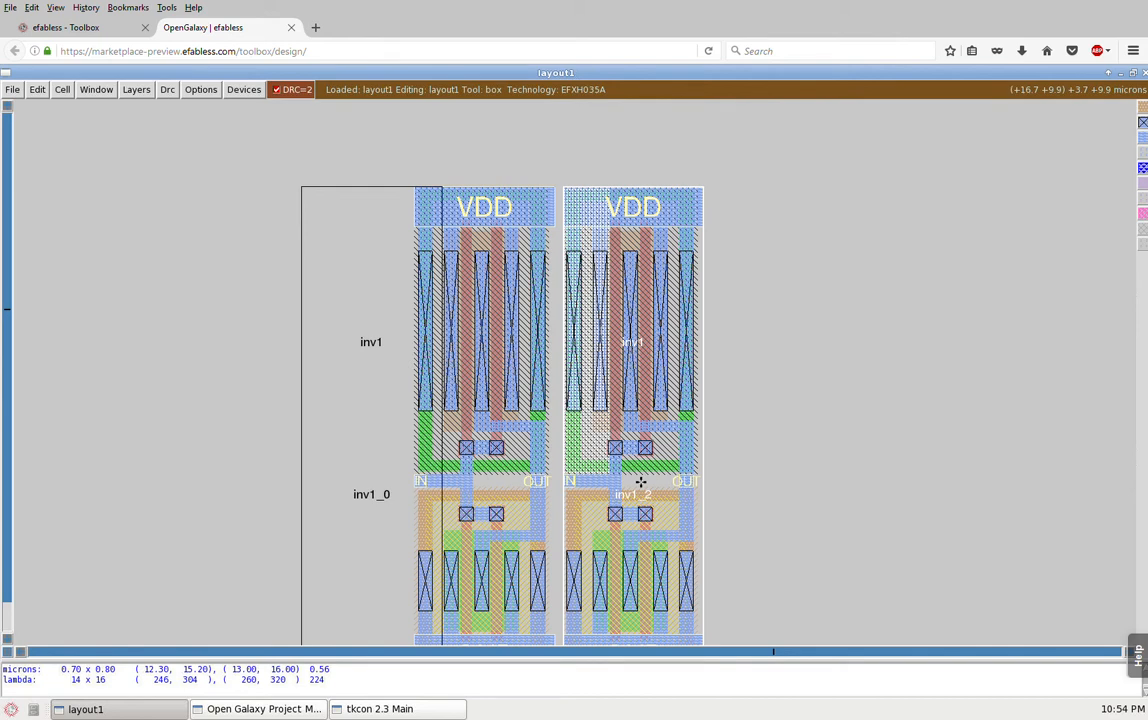
{"action": "key", "text": "r"}
{"action": "key", "text": "r"}
{"action": "key", "text": "r"}
{"action": "key", "text": "r"}
{"action": "key", "text": "r"}
{"action": "key", "text": "r"}
{"action": "key", "text": "r"}
{"action": "key", "text": "r"}
{"action": "key", "text": "r"}
{"action": "key", "text": "r"}
{"action": "key", "text": "r"}
{"action": "key", "text": "r"}
{"action": "key", "text": "r"}
{"action": "key", "text": "r"}
{"action": "key", "text": "r"}
{"action": "key", "text": "r"}
{"action": "key", "text": "r"}
{"action": "key", "text": "Left"}
{"action": "key", "text": "Left"}
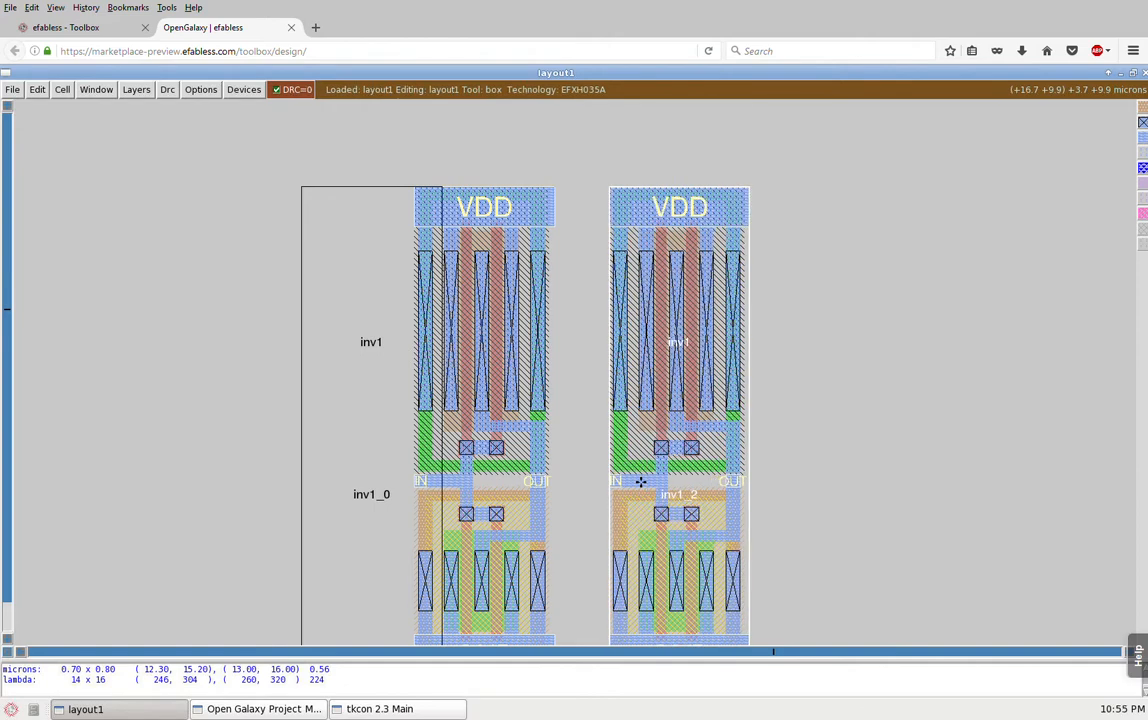
{"action": "key", "text": "Right"}
Step: Span the widened gap between the two n-wells with a box about 3 by 0.7 microns and measure it
{"action": "left_click", "coordinate": [525, 482]}
{"action": "right_click", "coordinate": [620, 439]}
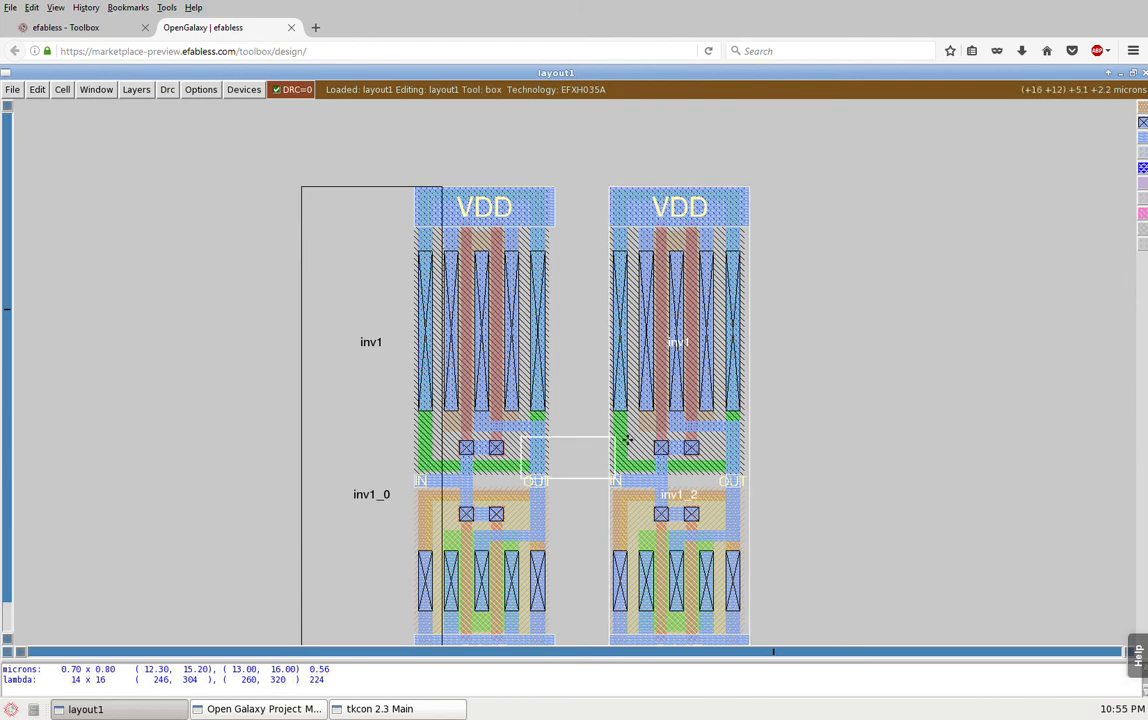
{"action": "key", "text": "ctrl+z"}
{"action": "left_click", "coordinate": [364, 479]}
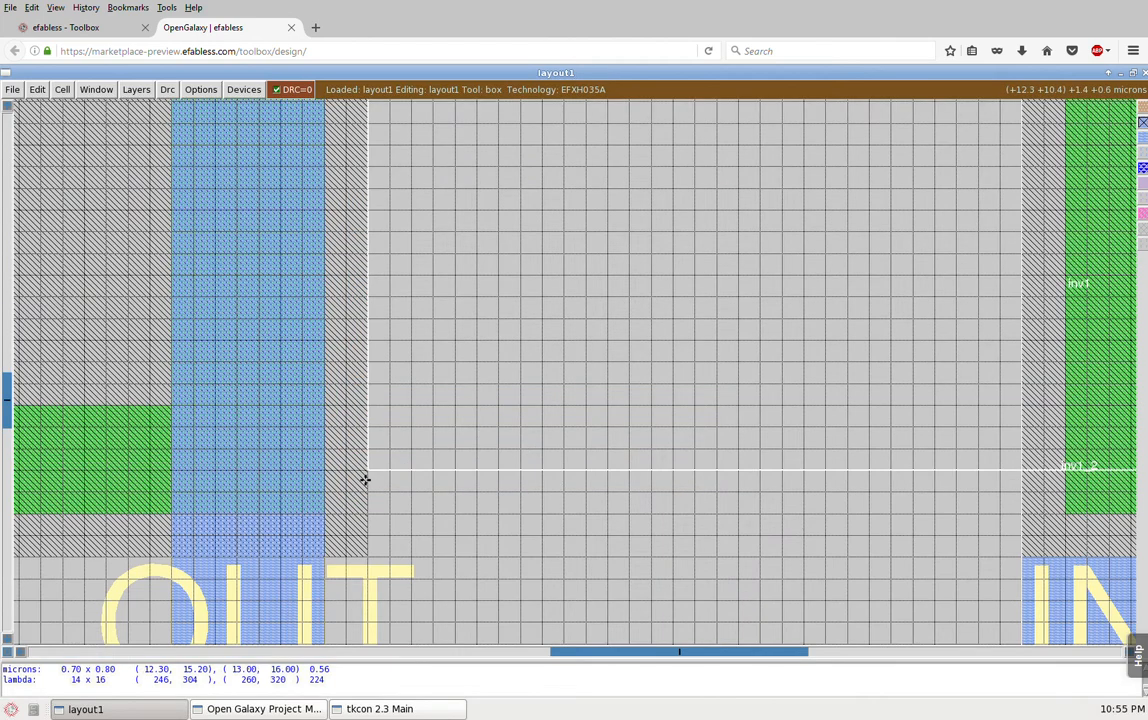
{"action": "right_click", "coordinate": [1030, 336]}
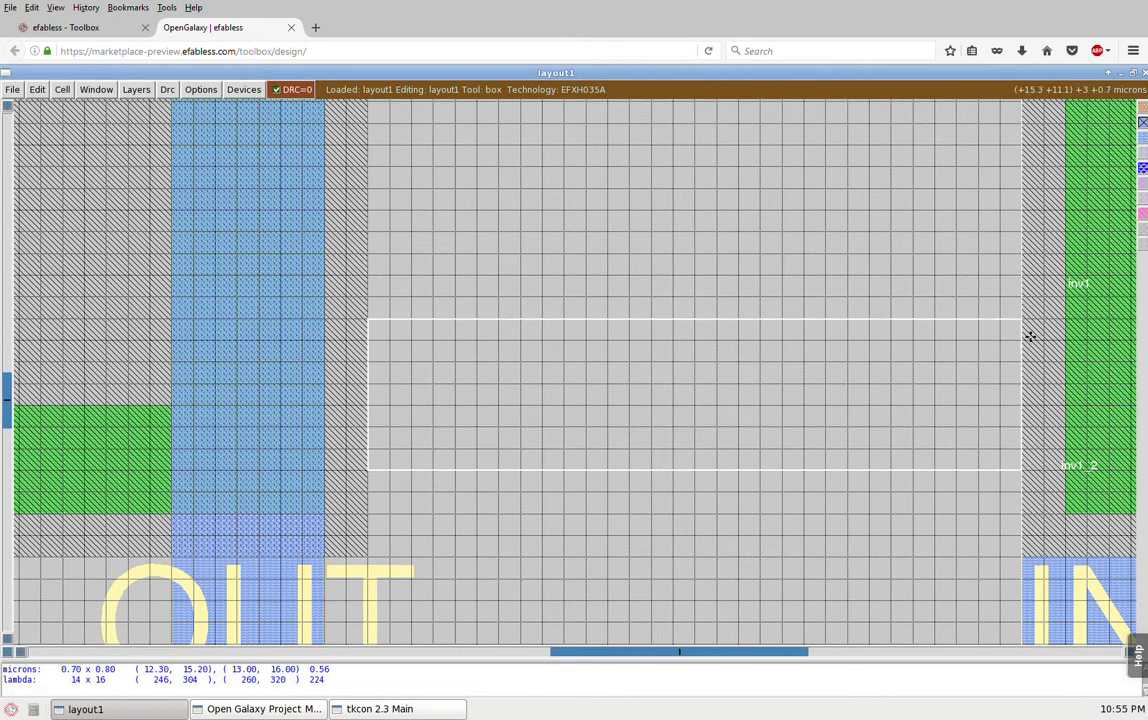
{"action": "left_click", "coordinate": [96, 89]}
{"action": "left_click", "coordinate": [101, 308]}
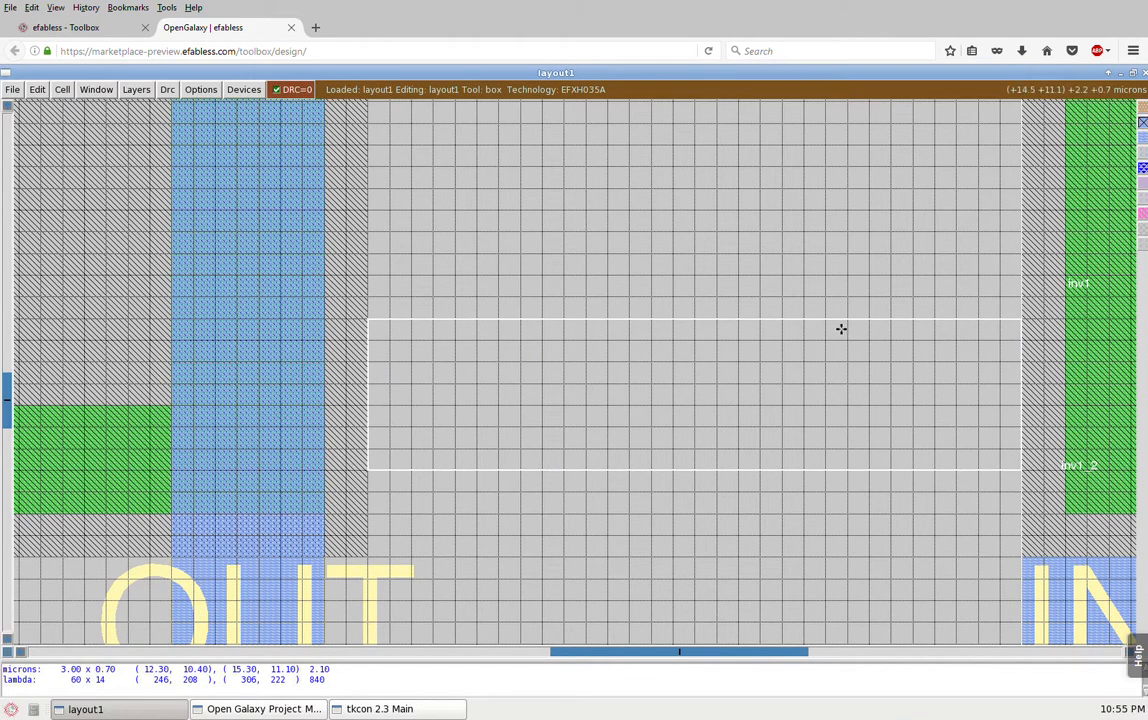
Step: Select the unexpanded inverter cell inv1_0 and expand it to show its internal layout
{"action": "key", "text": "shift+z"}
{"action": "key", "text": "v"}
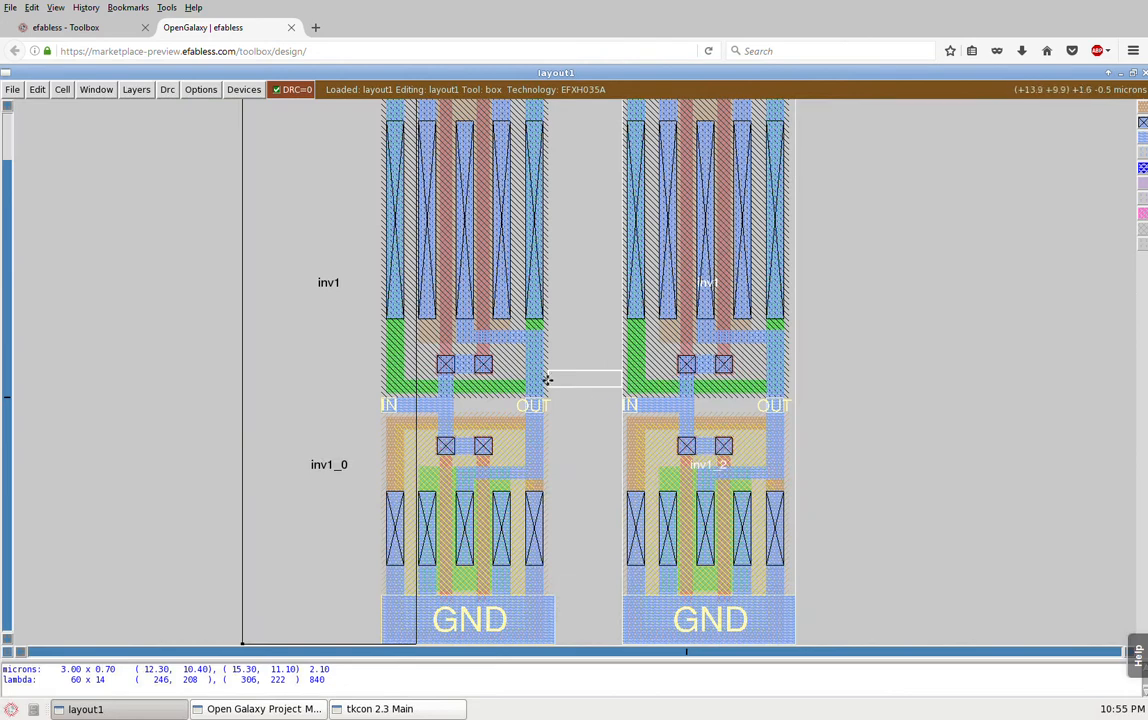
{"action": "key", "text": "i"}
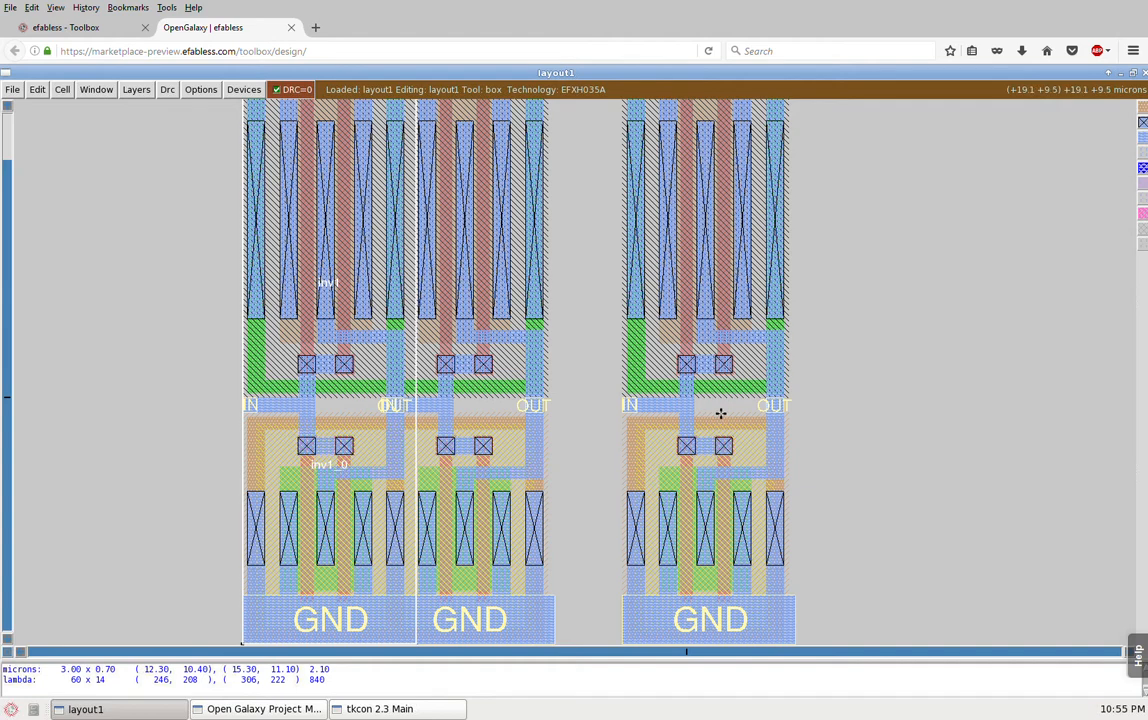
Step: Select the inverter copy inv1_2 and move it left until its first contact column overlaps the middle inverter's last contact column exactly
{"action": "key", "text": "i"}
{"action": "key", "text": "q"}
{"action": "key", "text": "q"}
{"action": "key", "text": "q"}
{"action": "key", "text": "q"}
{"action": "key", "text": "q"}
{"action": "key", "text": "q"}
{"action": "key", "text": "q"}
{"action": "key", "text": "q"}
{"action": "key", "text": "q"}
{"action": "key", "text": "q"}
{"action": "key", "text": "q"}
{"action": "key", "text": "q"}
{"action": "key", "text": "q"}
{"action": "key", "text": "q"}
{"action": "key", "text": "q"}
{"action": "key", "text": "q"}
{"action": "key", "text": "q"}
{"action": "key", "text": "q"}
{"action": "key", "text": "q"}
{"action": "key", "text": "q"}
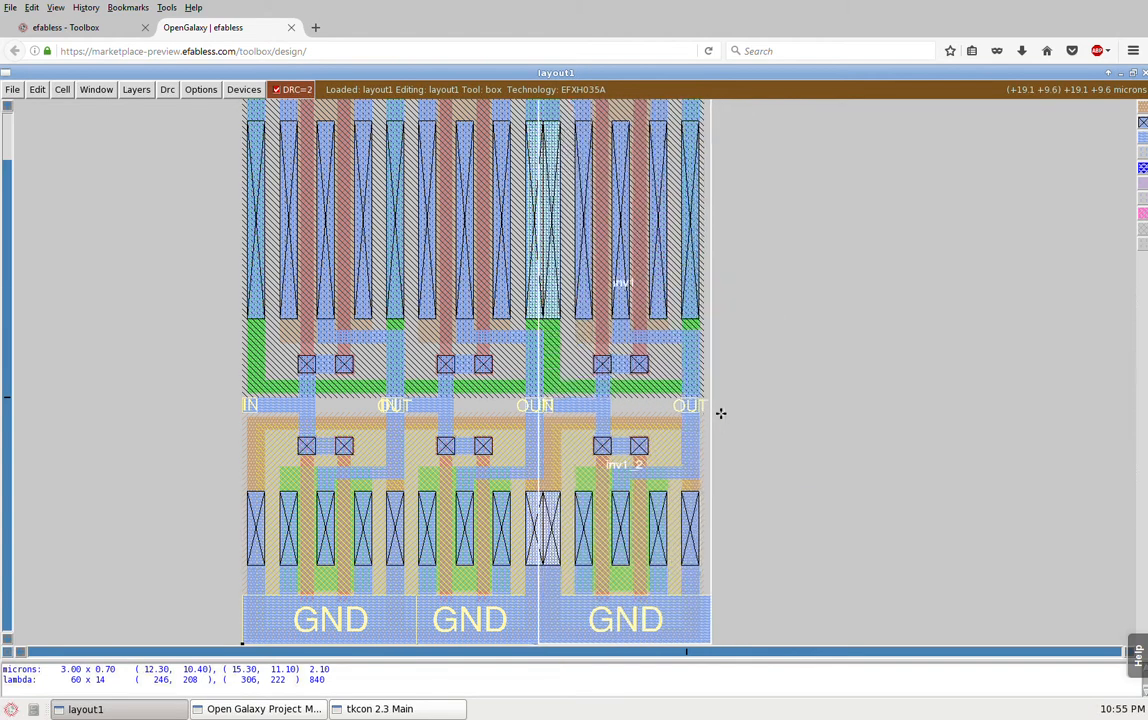
{"action": "key", "text": "q"}
{"action": "key", "text": "q"}
{"action": "key", "text": "q"}
{"action": "key", "text": "q"}
{"action": "key", "text": "q"}
{"action": "key", "text": "q"}
{"action": "key", "text": "q"}
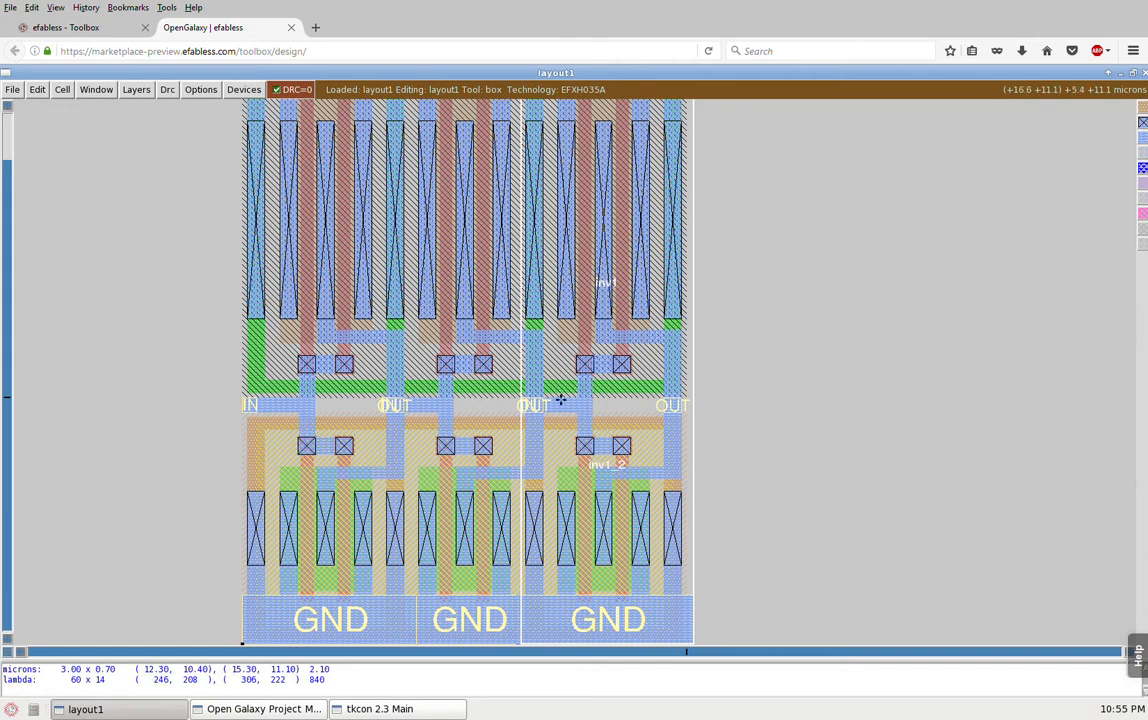
Step: Select the whole connected metal net joining the middle inverter's OUT to inv1_2's IN and show the full layout
{"action": "key", "text": "s"}
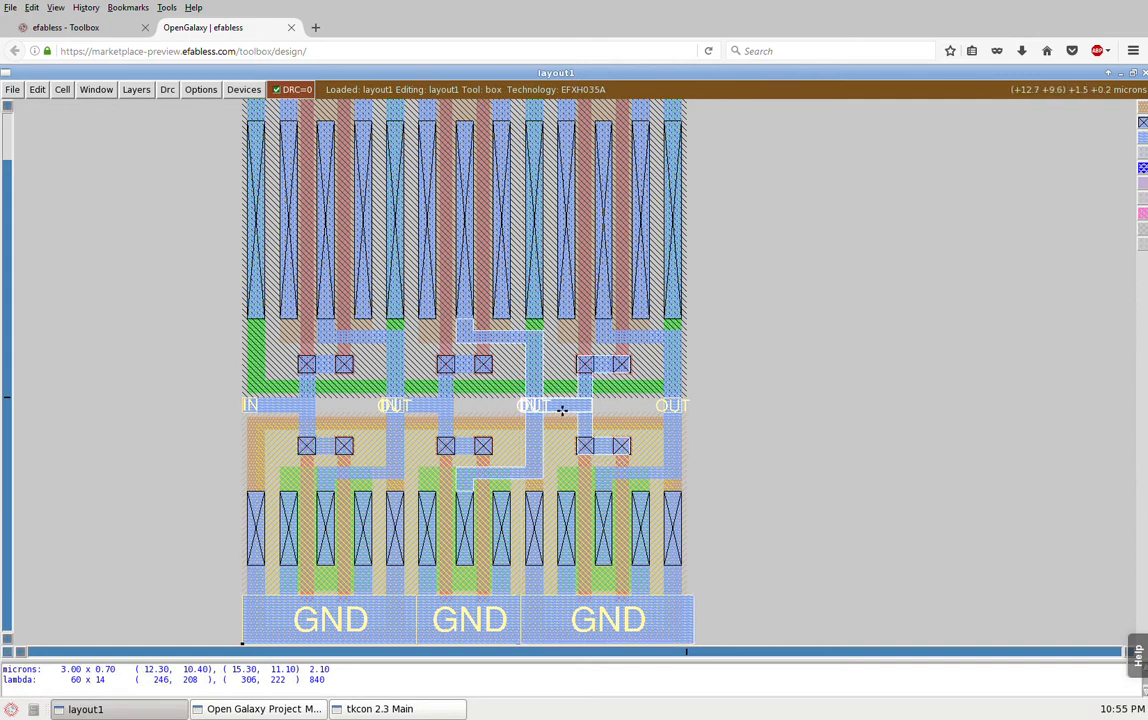
{"action": "key", "text": "v"}
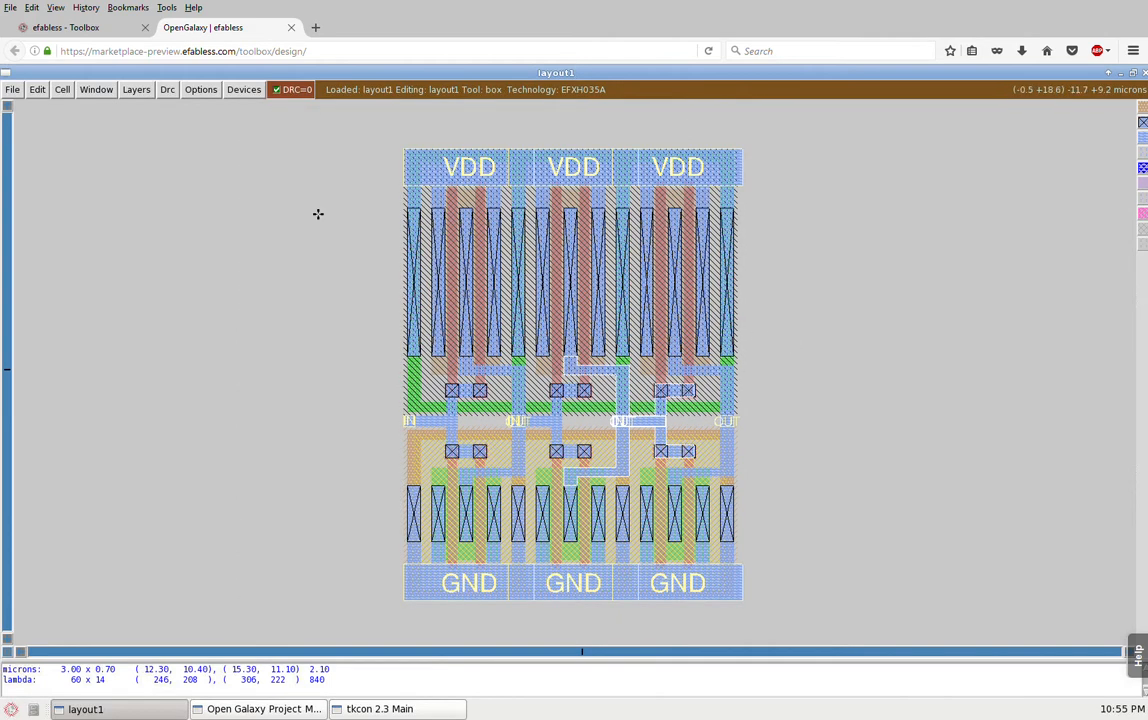